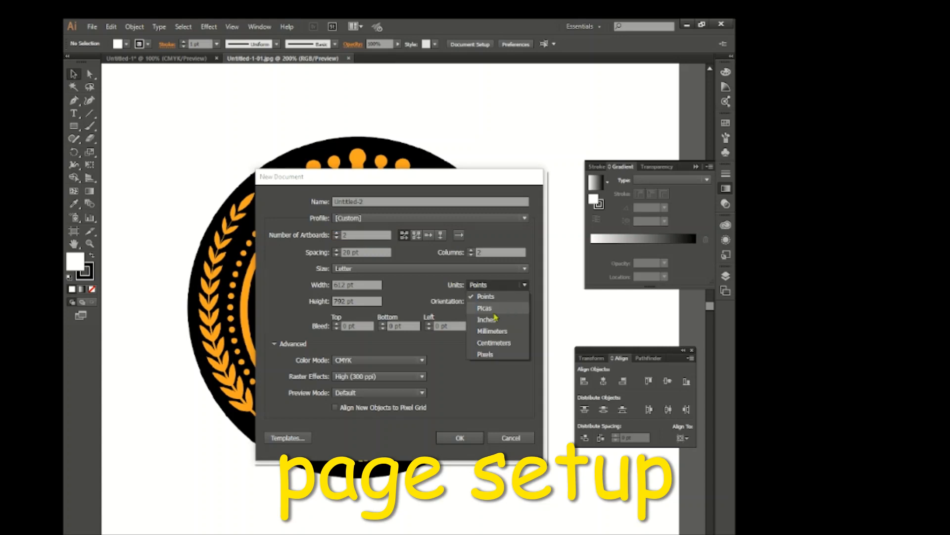
# Set the new document's units to inches and its artboard size to 3.5 in wide by 2 in high
pyautogui.click(480, 321)
pyautogui.hotkey('shift', 'Tab')
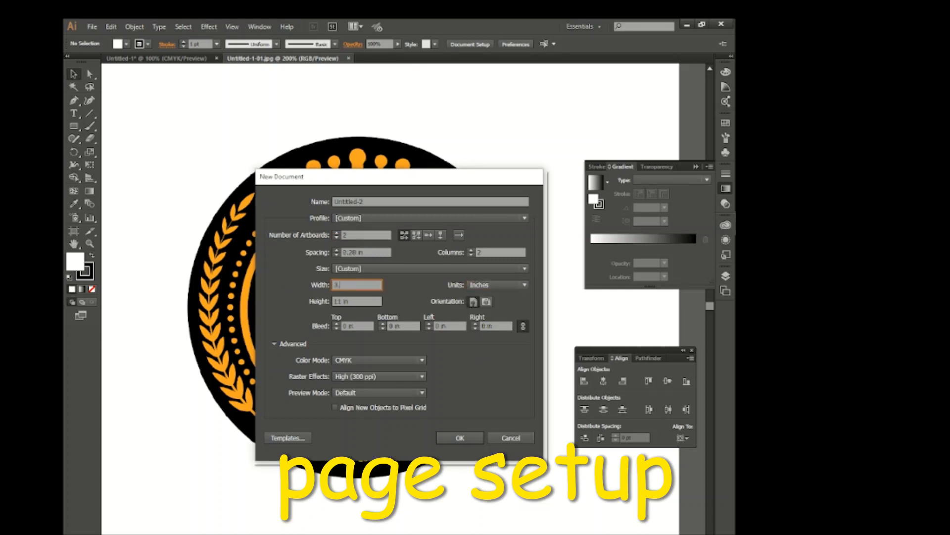
pyautogui.press('Tab')
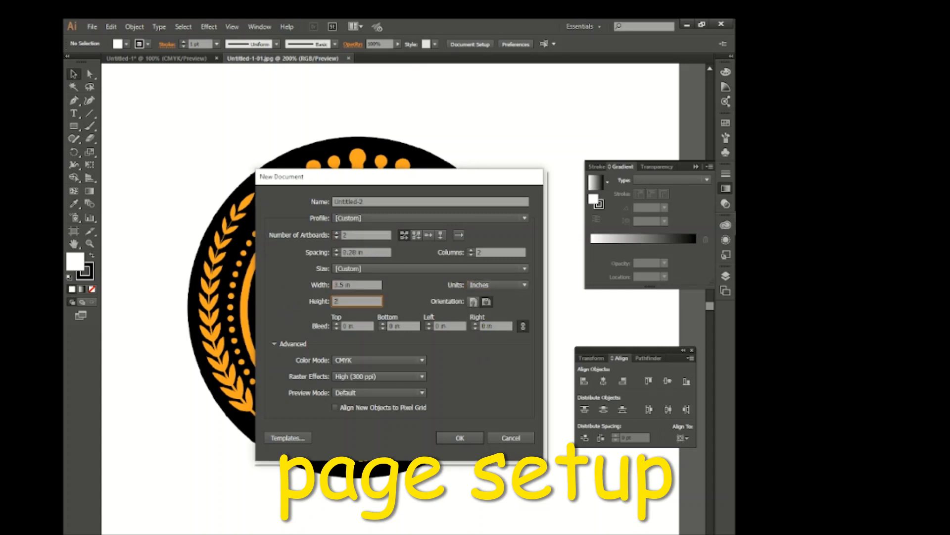
pyautogui.write('2')
# Choose the RGB color mode and create the document with two artboards
pyautogui.click(396, 360)
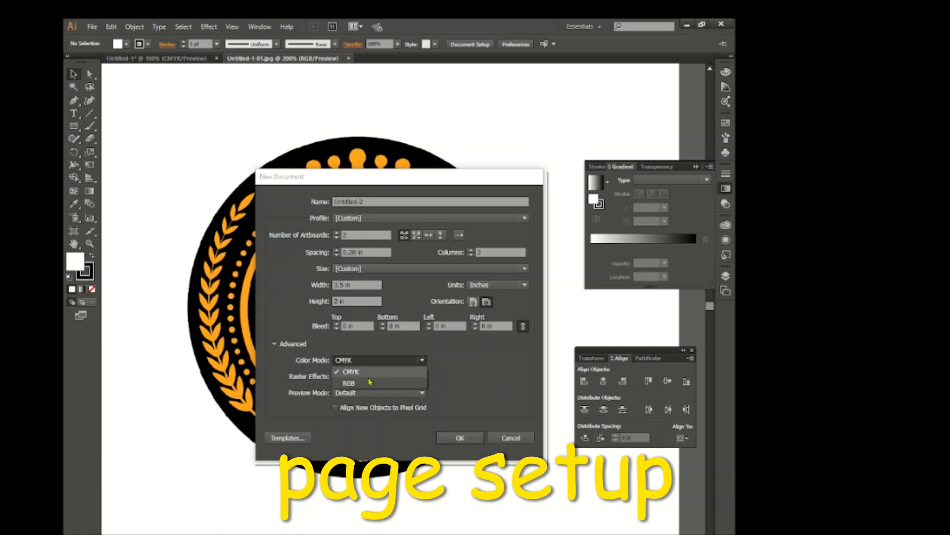
pyautogui.click(376, 372)
pyautogui.click(460, 438)
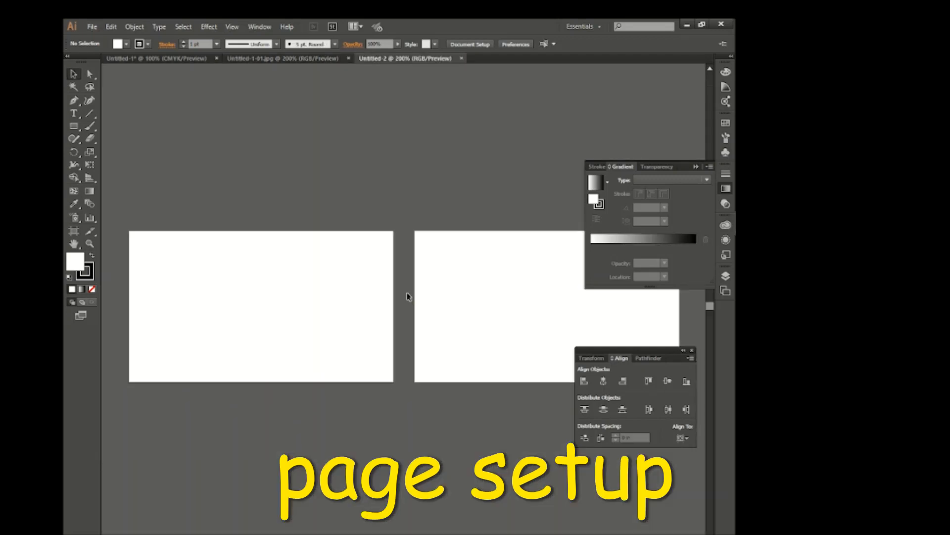
pyautogui.scroll(-1, 407, 294)
pyautogui.hscroll(1, 407, 294)
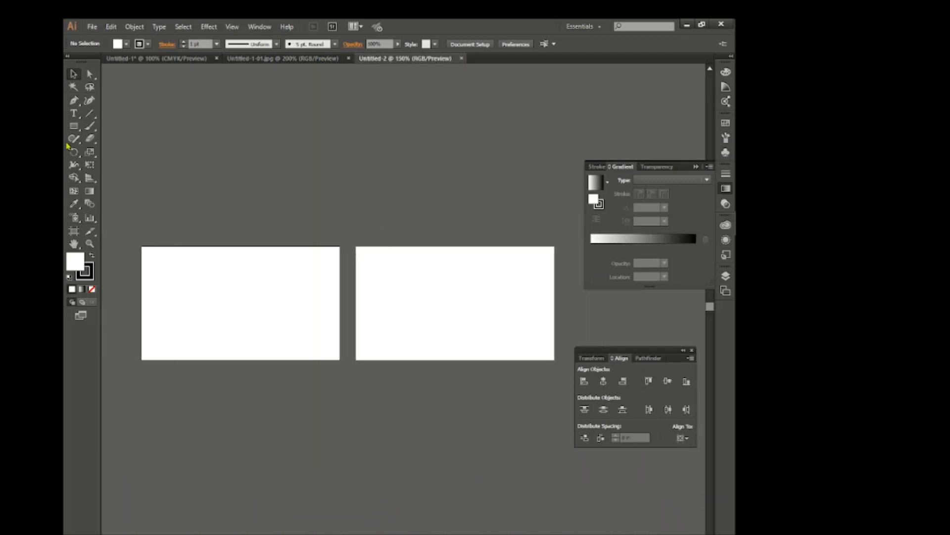
# Create a 3.25 by 1.75 in rectangle with no fill and a red stroke as the safe margin
pyautogui.click(74, 127)
pyautogui.click(126, 45)
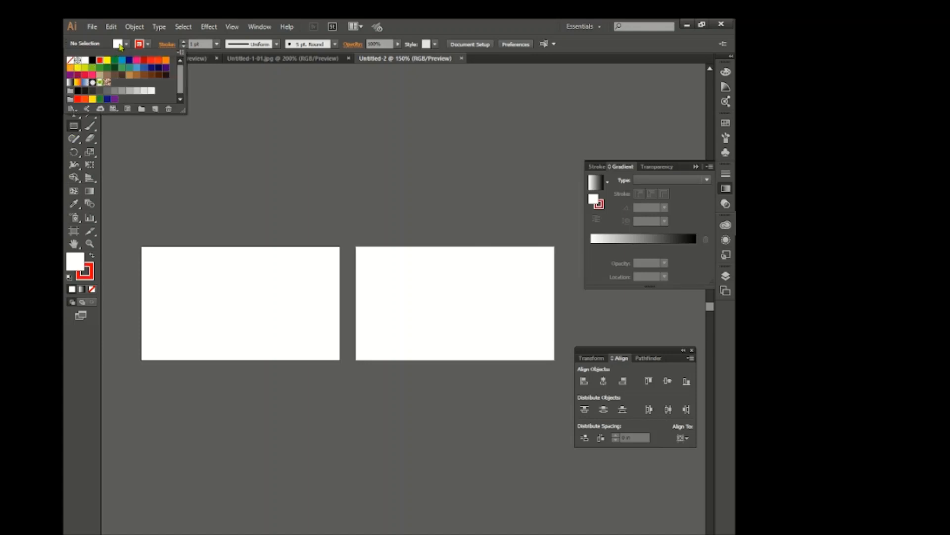
pyautogui.click(71, 60)
pyautogui.click(241, 192)
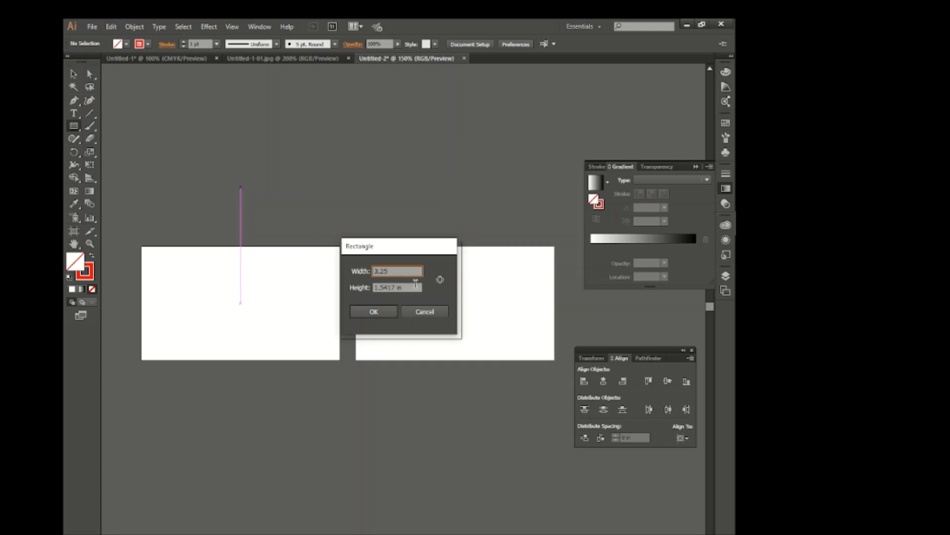
pyautogui.write('3.25')
pyautogui.press('Tab')
pyautogui.write('1.75')
pyautogui.press('Return')
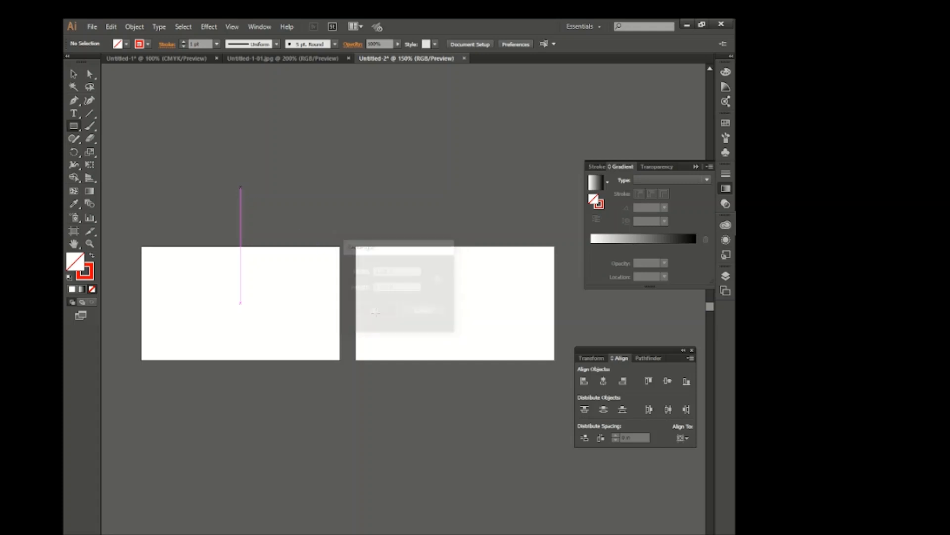
# Center the red margin rectangle horizontally and vertically on the first artboard
pyautogui.press('v')
pyautogui.click(601, 383)
pyautogui.click(667, 382)
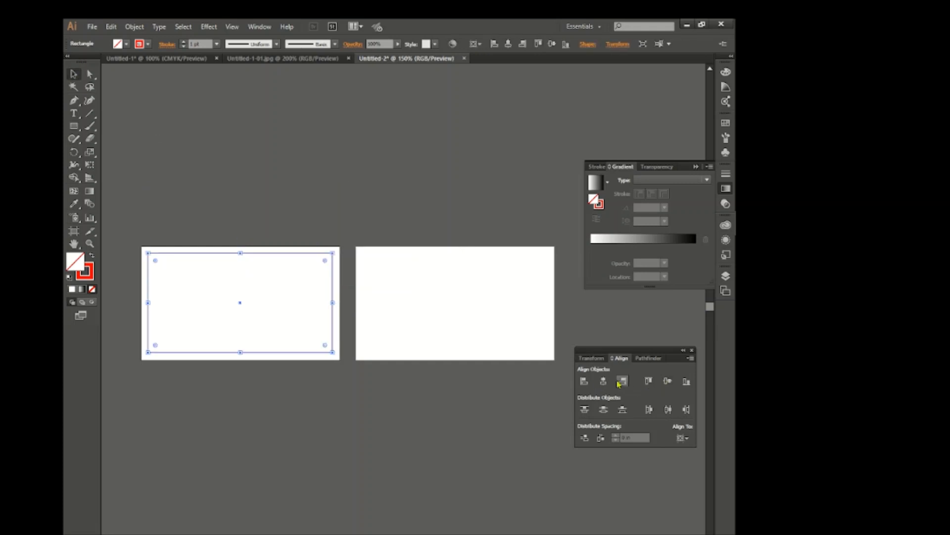
pyautogui.click(403, 387)
# Duplicate the red margin rectangle onto the second artboard, centered within it, and deselect it
pyautogui.moveTo(333, 300); pyautogui.dragTo(548, 283)
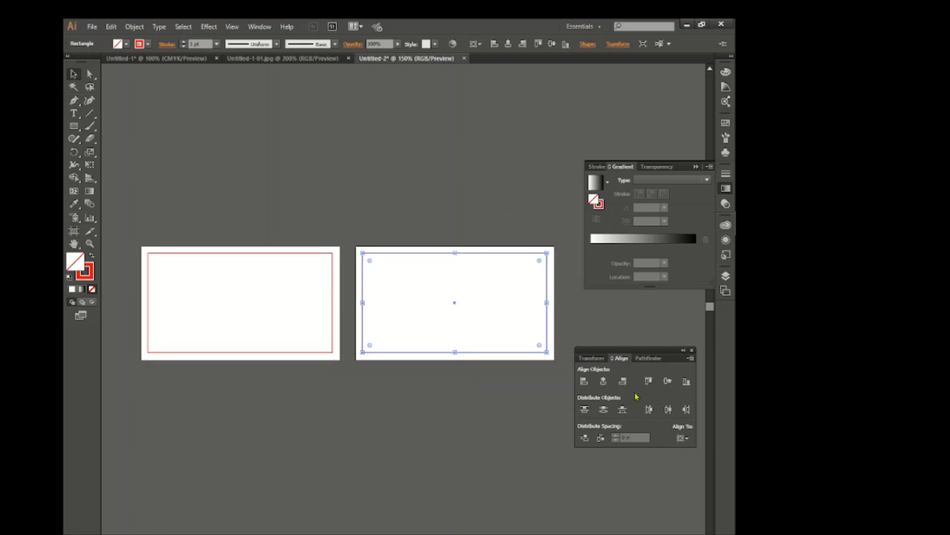
pyautogui.click(508, 389)
pyautogui.click(496, 353)
pyautogui.click(451, 477)
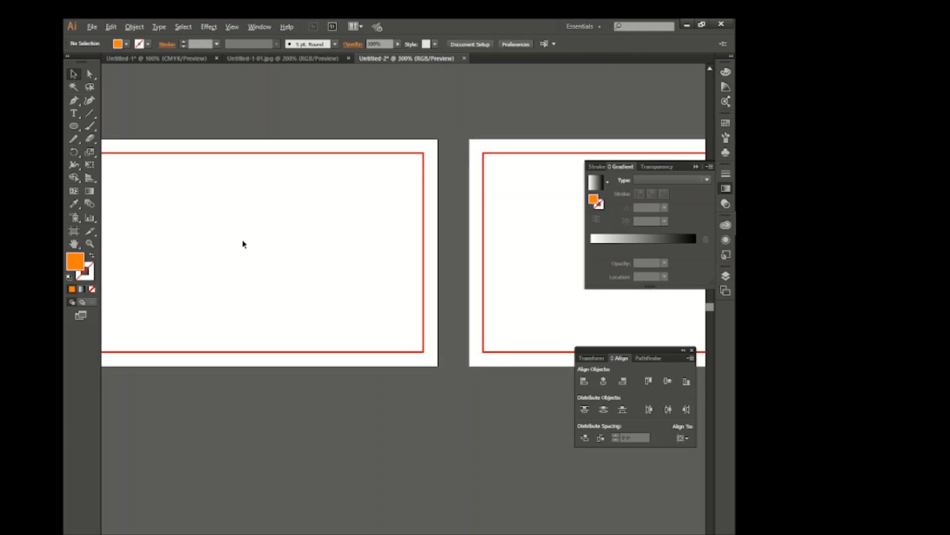
# Draw a circle with no fill and a black stroke on the first artboard
pyautogui.hscroll(-2, 257, 255)
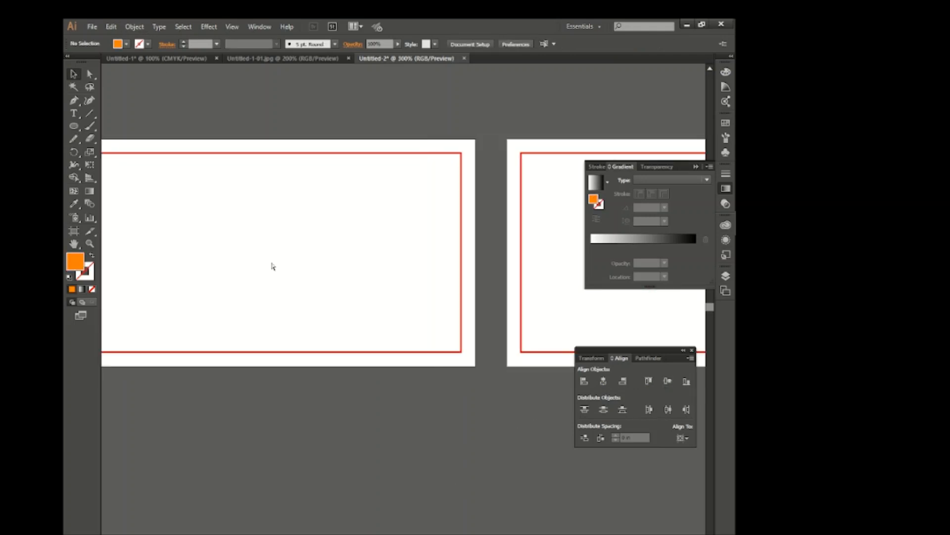
pyautogui.hscroll(-4, 273, 266)
pyautogui.scroll(2, 319, 243)
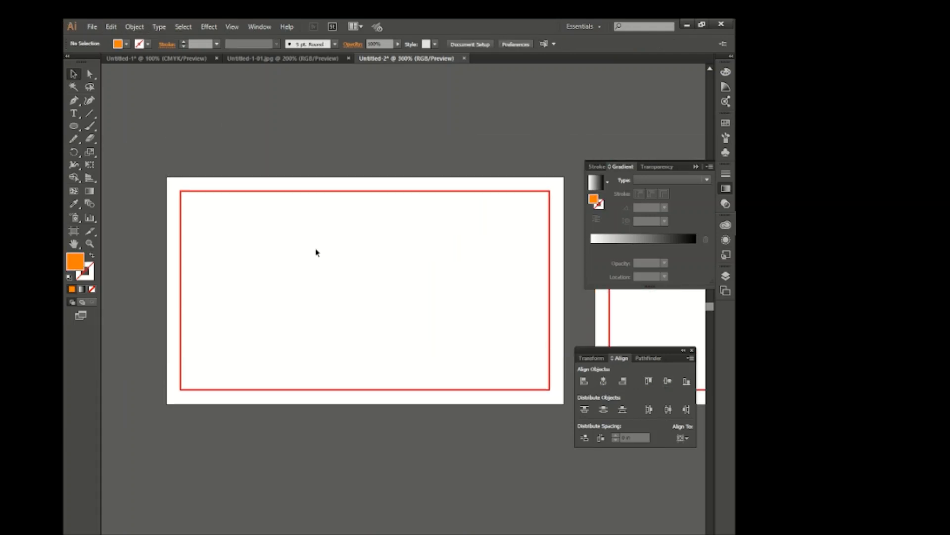
pyautogui.click(140, 45)
pyautogui.click(92, 60)
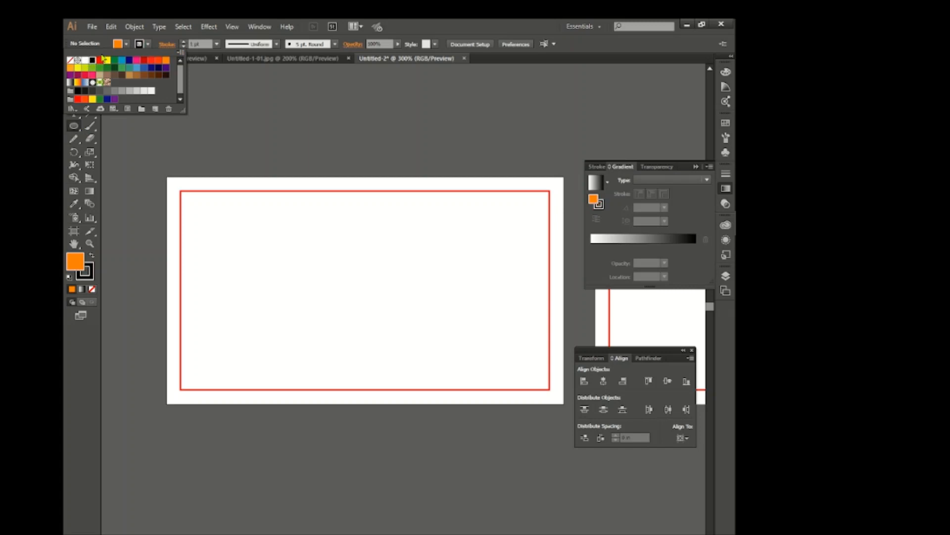
pyautogui.click(118, 45)
pyautogui.click(68, 60)
pyautogui.click(280, 225)
pyautogui.moveTo(271, 306); pyautogui.dragTo(342, 377)
# Move the circle to the first artboard's lower-left corner so that it is centered on the left edge
pyautogui.press('v')
pyautogui.click(182, 138)
pyautogui.moveTo(341, 291); pyautogui.dragTo(243, 327)
pyautogui.moveTo(246, 271); pyautogui.dragTo(232, 286)
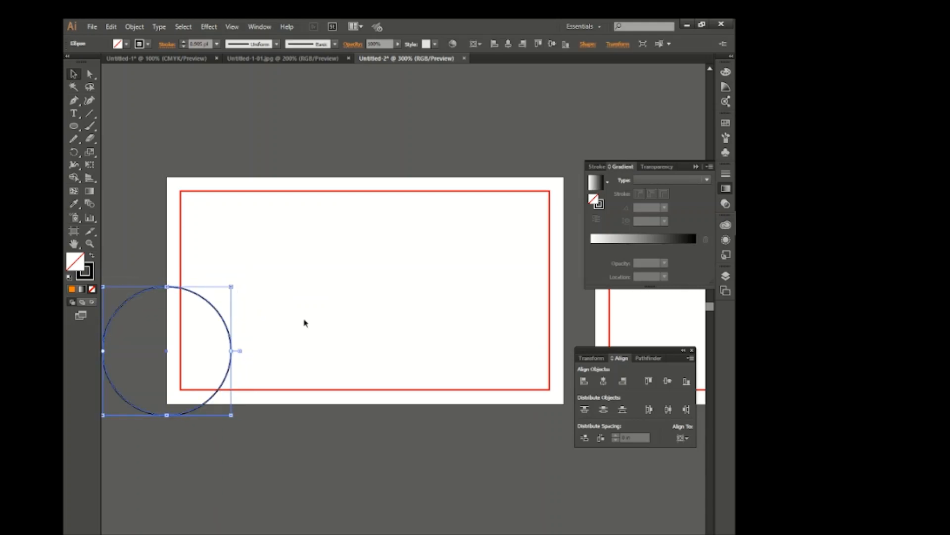
# Duplicate the circle up and to the right, and enlarge the copy so it extends above the artboard
pyautogui.click(297, 326)
pyautogui.moveTo(233, 341); pyautogui.dragTo(316, 250)
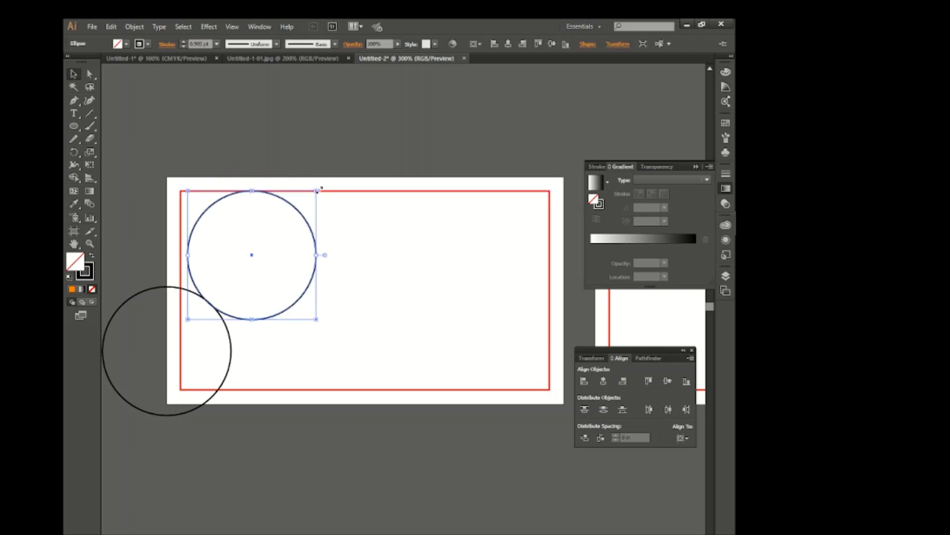
pyautogui.moveTo(317, 190); pyautogui.dragTo(382, 145)
pyautogui.moveTo(247, 316); pyautogui.dragTo(250, 330)
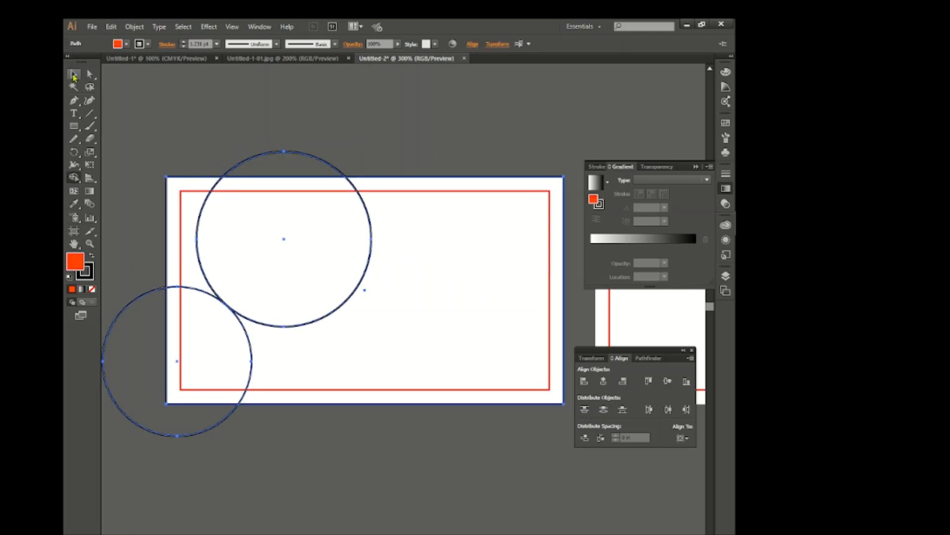
# Outline the first artboard with a black-stroked rectangle and adjust the two circles until their edges meet
pyautogui.click(74, 74)
pyautogui.click(144, 159)
pyautogui.click(240, 316)
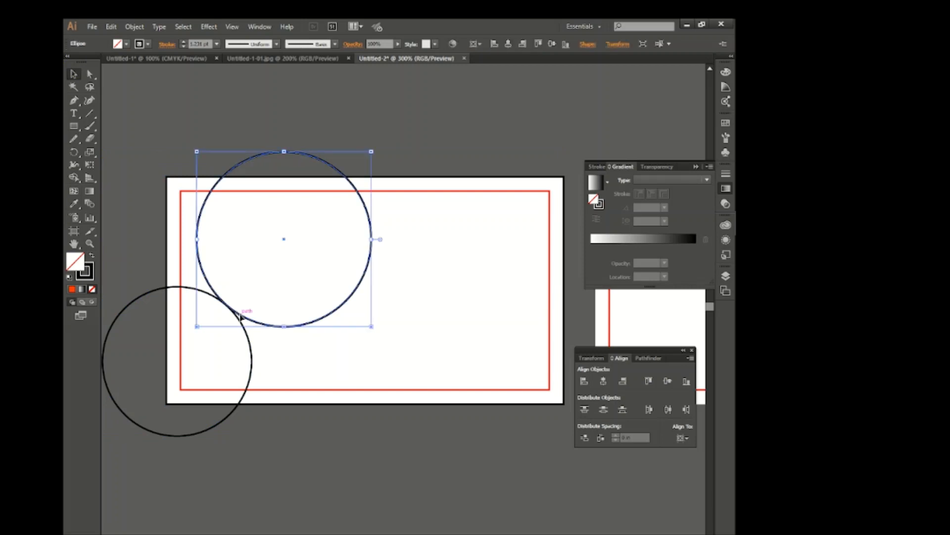
pyautogui.moveTo(240, 316); pyautogui.dragTo(241, 318)
# Select the circles and the card outline, and merge the left-hand regions into one orange-red wave with Shape Builder
pyautogui.hotkey('ctrl', 'a')
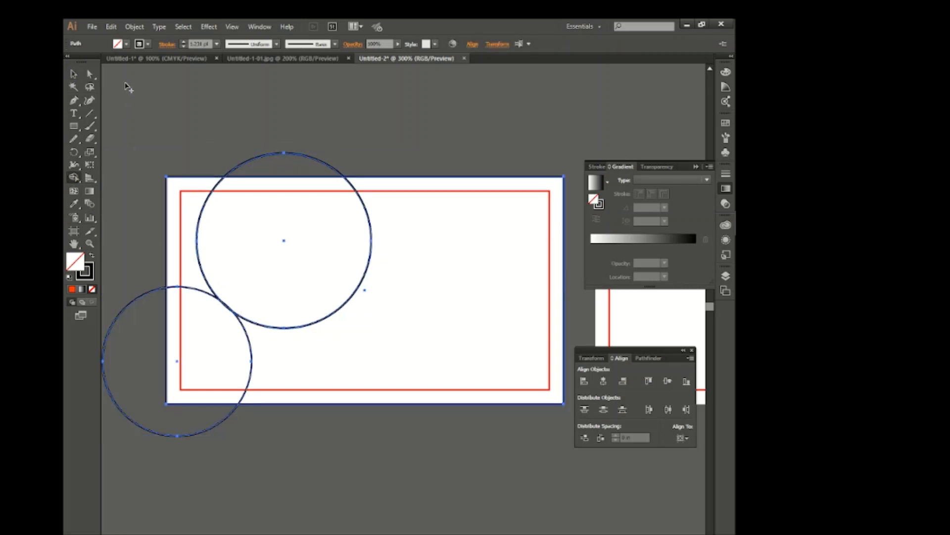
pyautogui.click(126, 44)
pyautogui.click(161, 65)
pyautogui.click(160, 64)
pyautogui.moveTo(180, 214)
pyautogui.mouseDown()
pyautogui.moveTo(197, 309)
pyautogui.moveTo(159, 196)
pyautogui.mouseUp()
# Delete the leftover circle and rectangle pieces around the orange-red wave
pyautogui.click(73, 76)
pyautogui.moveTo(233, 131); pyautogui.dragTo(301, 200)
pyautogui.press('Delete')
pyautogui.moveTo(173, 417); pyautogui.dragTo(200, 460)
pyautogui.press('Delete')
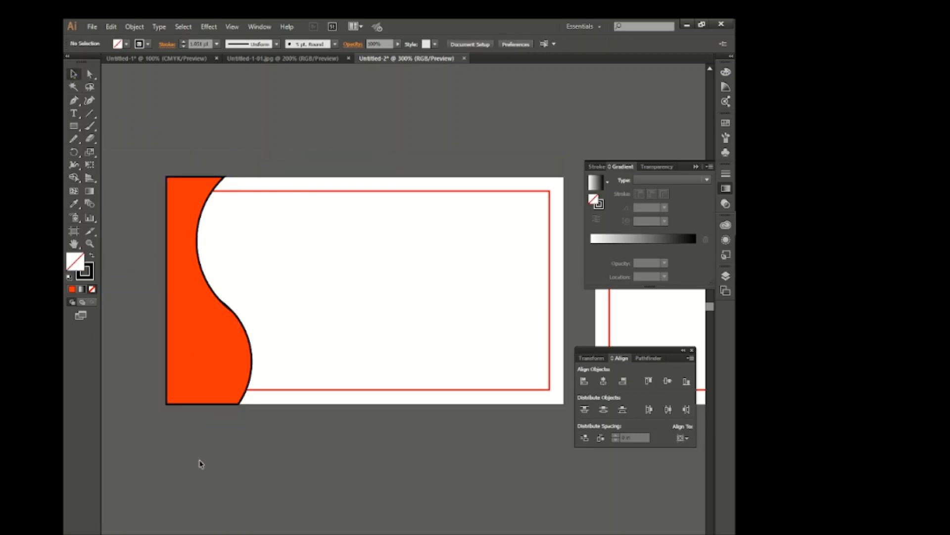
# Remove the black stroke from the orange-red wave shape
pyautogui.moveTo(286, 292); pyautogui.dragTo(224, 331)
pyautogui.click(119, 44)
pyautogui.click(72, 61)
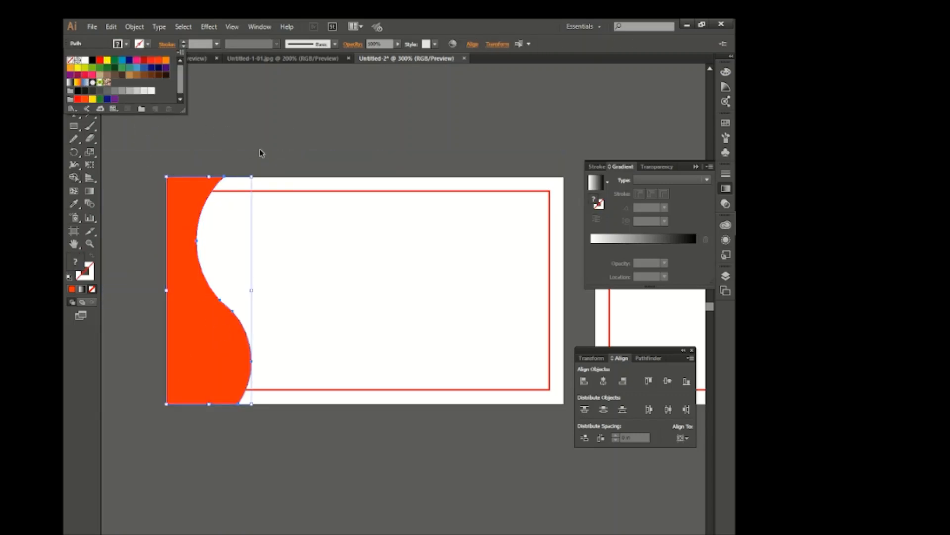
pyautogui.click(265, 153)
# Reshape the orange-red wave by moving its upper curve endpoint to the right and rounding its lower right corner
pyautogui.click(182, 256)
pyautogui.click(90, 75)
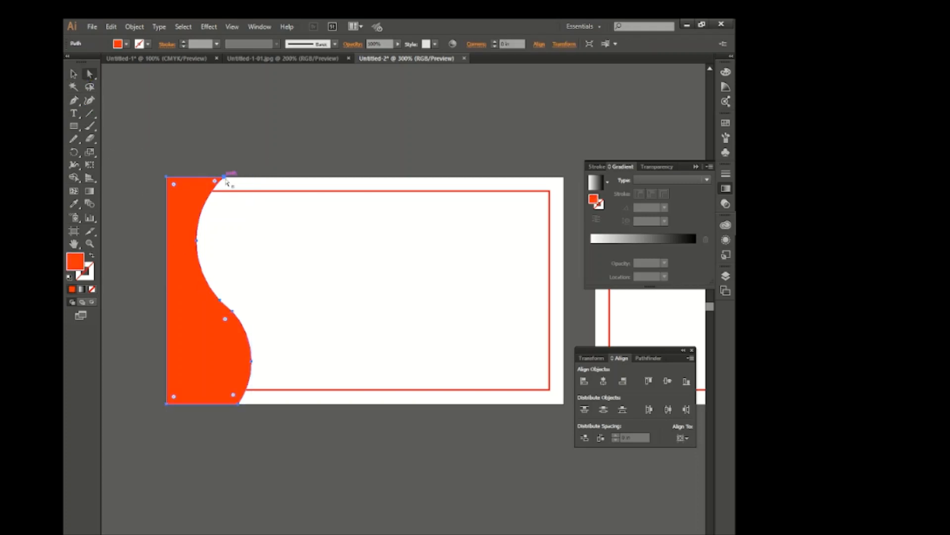
pyautogui.moveTo(224, 177); pyautogui.dragTo(240, 176)
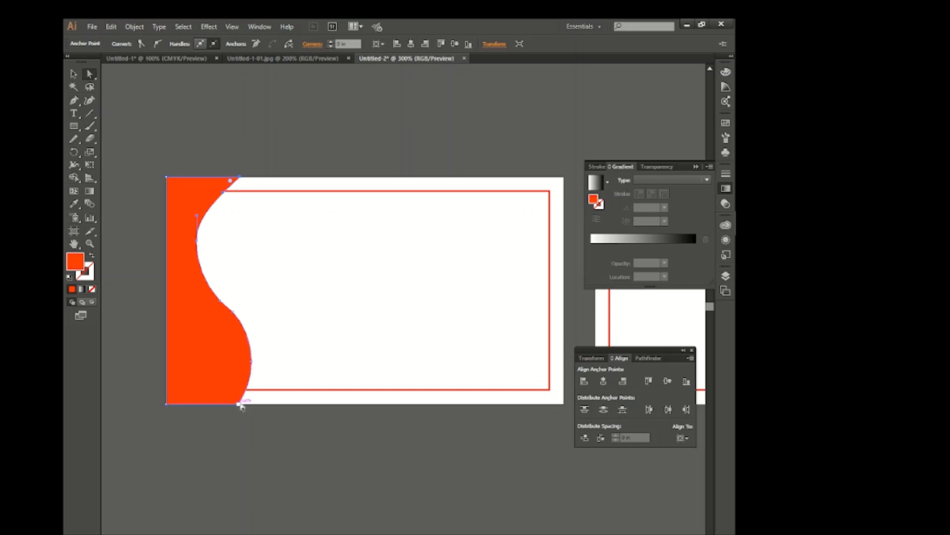
pyautogui.moveTo(233, 395); pyautogui.dragTo(213, 366)
pyautogui.click(73, 74)
pyautogui.click(168, 103)
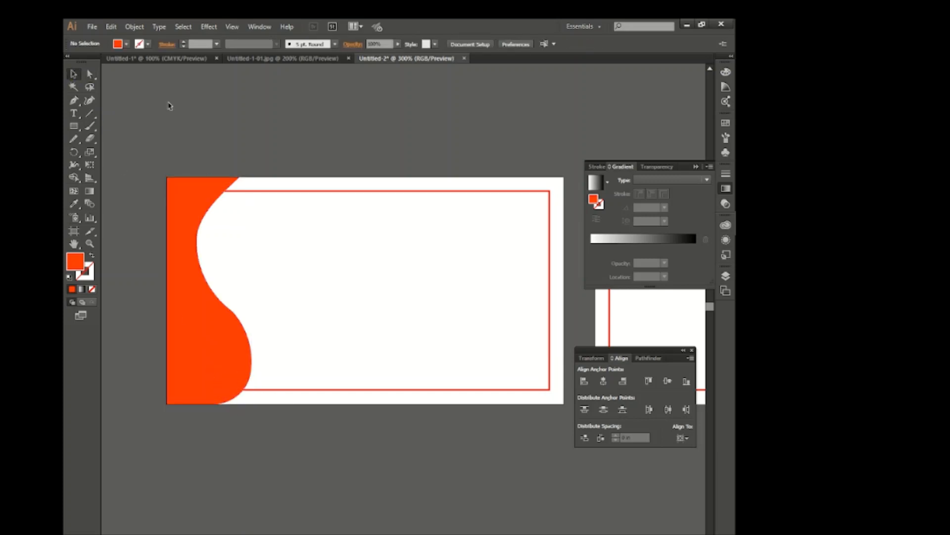
# Smooth the kink in the middle of the orange-red wave's curved edge with the Smooth tool
pyautogui.click(237, 342)
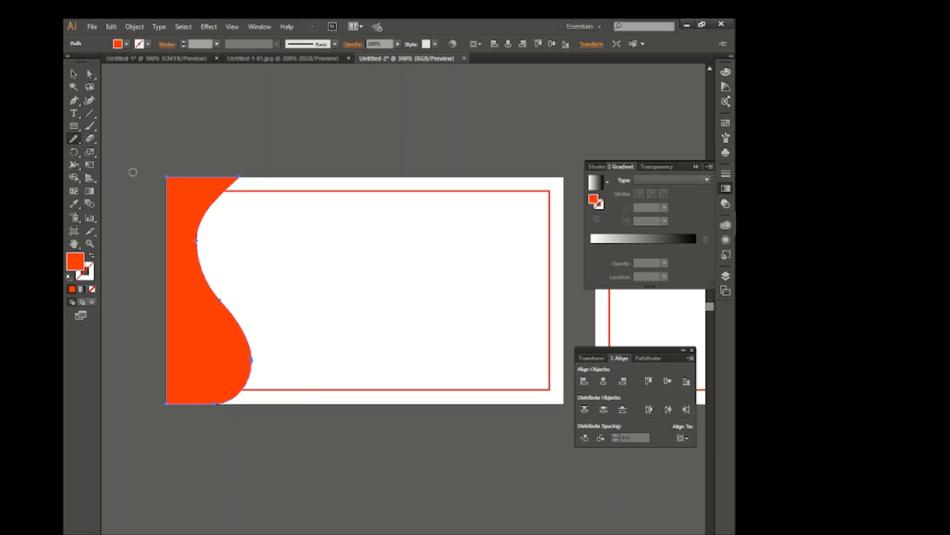
pyautogui.click(79, 78)
pyautogui.click(214, 237)
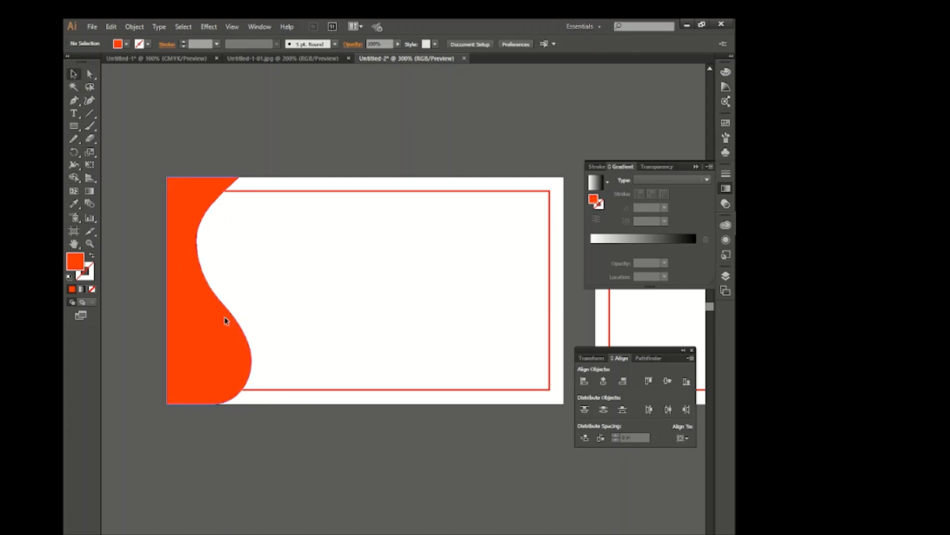
# Duplicate the orange-red wave slightly up and to the left, and select both copies
pyautogui.moveTo(225, 321)
pyautogui.mouseDown()
pyautogui.moveTo(236, 319)
pyautogui.moveTo(224, 305)
pyautogui.mouseUp()
pyautogui.hotkey('ctrl', 'z')
pyautogui.moveTo(142, 138); pyautogui.dragTo(302, 403)
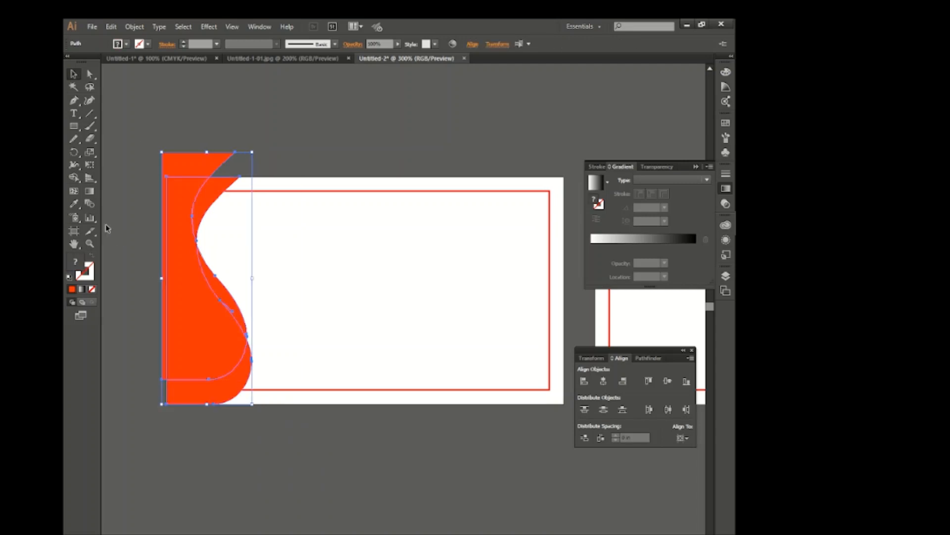
# Use Shape Builder to trim the offset copy to a thin sliver along the wave's curve and fill it black
pyautogui.click(75, 178)
pyautogui.keyDown('alt'); pyautogui.click(187, 165); pyautogui.keyUp('alt')
pyautogui.moveTo(214, 190)
pyautogui.mouseDown()
pyautogui.moveTo(197, 198)
pyautogui.moveTo(206, 375)
pyautogui.moveTo(238, 303)
pyautogui.mouseUp()
pyautogui.click(119, 44)
pyautogui.click(91, 60)
pyautogui.click(148, 140)
pyautogui.hotkey('ctrl', 'z')
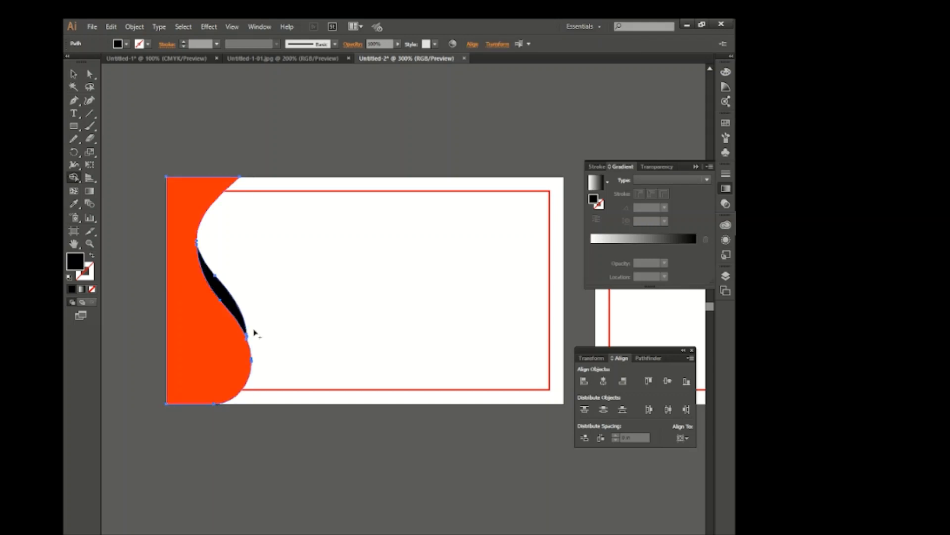
# Stretch the orange-red wave and its black accent slightly wider to the right
pyautogui.click(74, 74)
pyautogui.click(161, 169)
pyautogui.click(222, 314)
pyautogui.moveTo(252, 293)
pyautogui.mouseDown()
pyautogui.moveTo(290, 303)
pyautogui.moveTo(266, 291)
pyautogui.mouseUp()
pyautogui.click(312, 307)
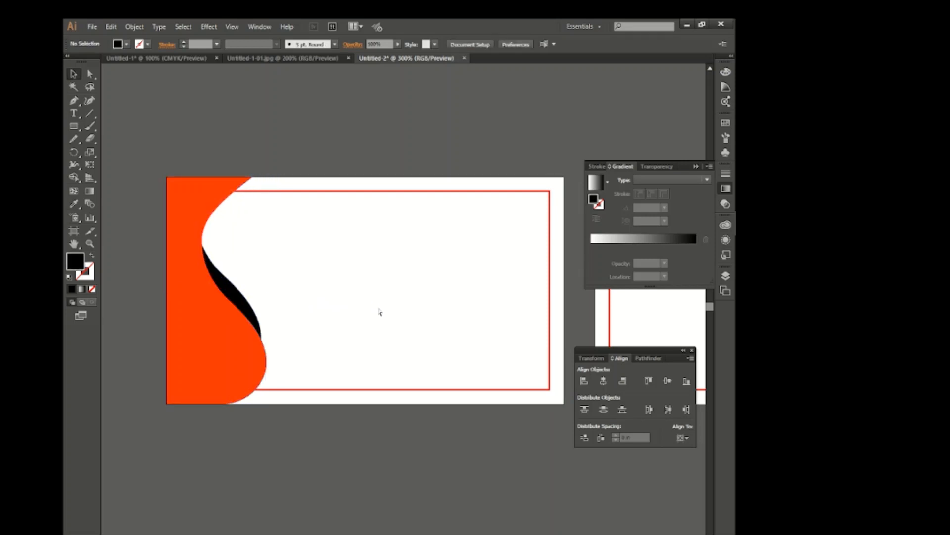
# Draw a large black circle on the right half of the first artboard
pyautogui.hscroll(3, 379, 312)
pyautogui.moveTo(75, 126); pyautogui.dragTo(127, 148)
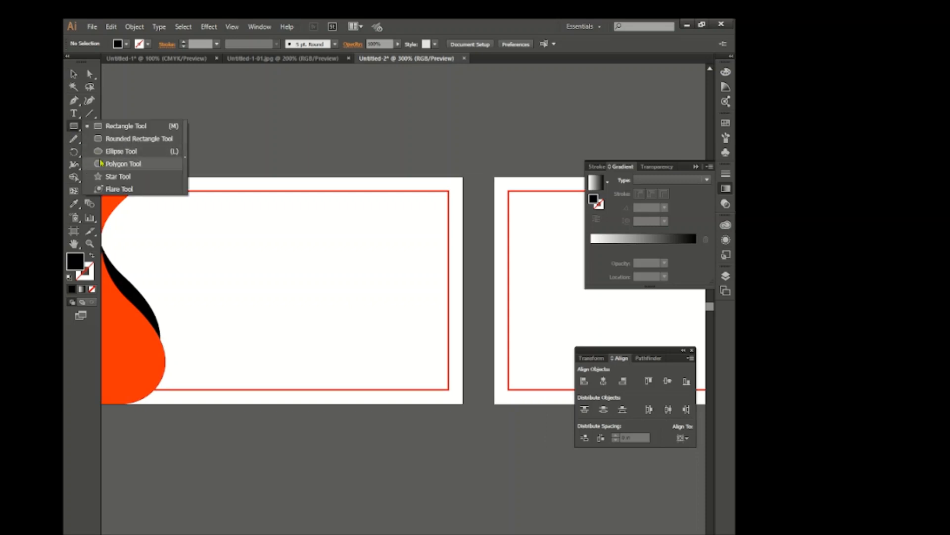
pyautogui.moveTo(373, 286); pyautogui.dragTo(454, 367)
pyautogui.press('v')
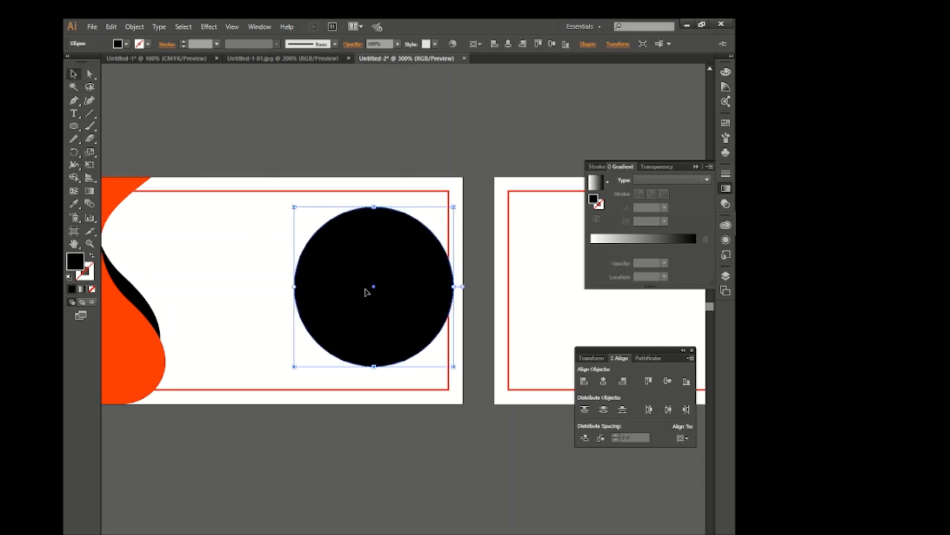
# Enlarge and reposition the black circle, and place an overlapping duplicate up and to the left of it
pyautogui.moveTo(393, 300); pyautogui.dragTo(393, 320)
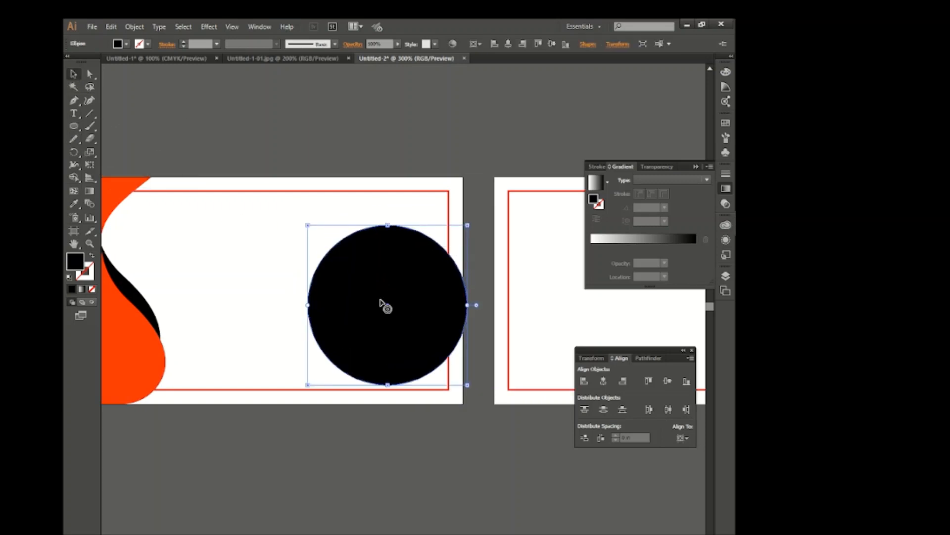
pyautogui.click(346, 164)
pyautogui.moveTo(382, 240)
pyautogui.mouseDown()
pyautogui.moveTo(372, 236)
pyautogui.moveTo(391, 237)
pyautogui.mouseUp()
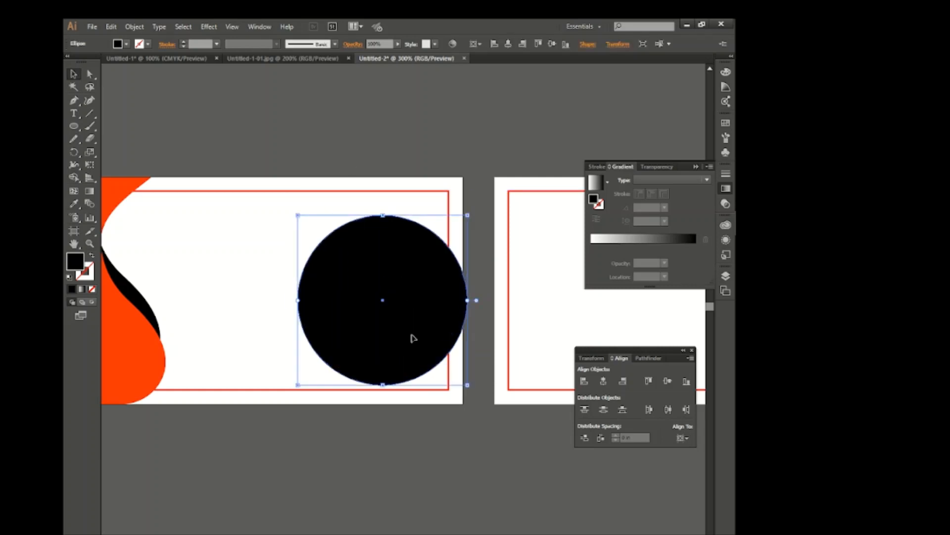
pyautogui.moveTo(467, 385); pyautogui.dragTo(490, 408)
pyautogui.moveTo(430, 360); pyautogui.dragTo(434, 342)
pyautogui.moveTo(395, 303); pyautogui.dragTo(372, 288)
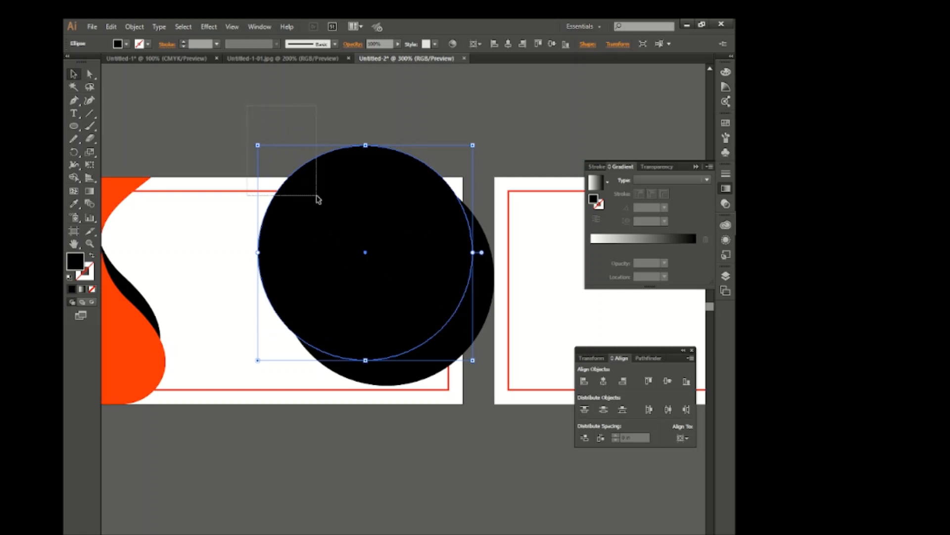
pyautogui.moveTo(317, 196); pyautogui.dragTo(232, 131)
# Create an unfilled, outlined rectangle the size of the card and centre it on the first artboard
pyautogui.moveTo(74, 127); pyautogui.dragTo(119, 127)
pyautogui.click(201, 220)
pyautogui.click(376, 311)
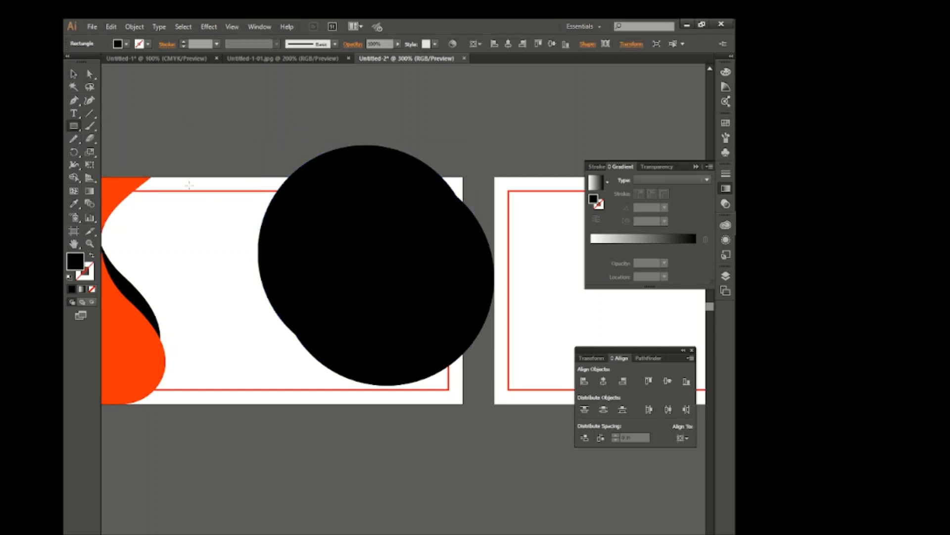
pyautogui.click(118, 43)
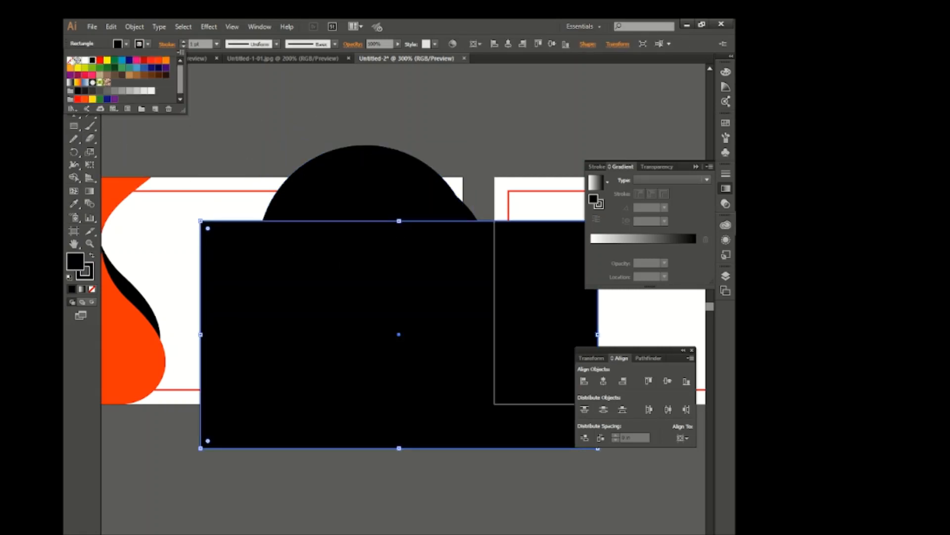
pyautogui.click(71, 60)
pyautogui.click(603, 382)
pyautogui.click(668, 381)
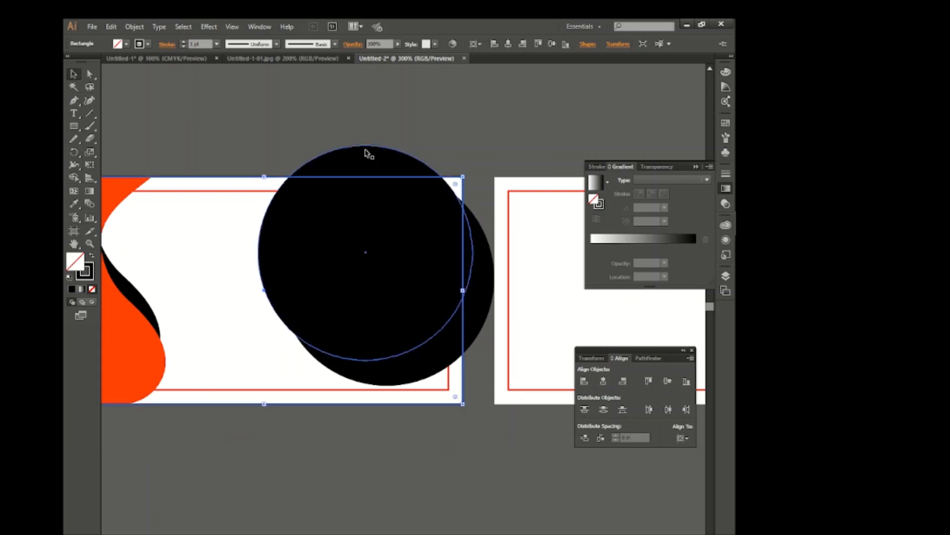
# Use Shape Builder on both circles and the card-sized rectangle to remove their overlap and the parts beyond the card's right edge
pyautogui.keyDown('shift'); pyautogui.click(409, 375); pyautogui.keyUp('shift')
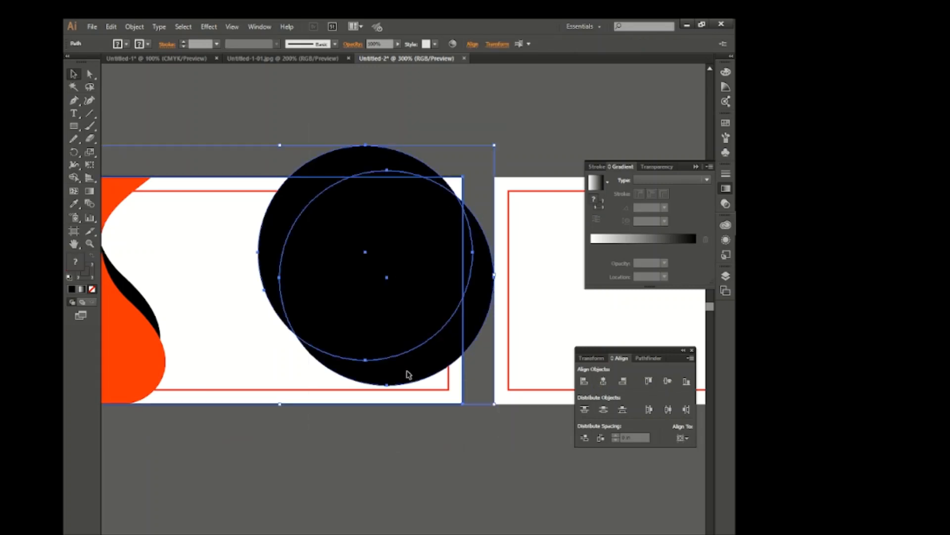
pyautogui.click(75, 177)
pyautogui.click(325, 223)
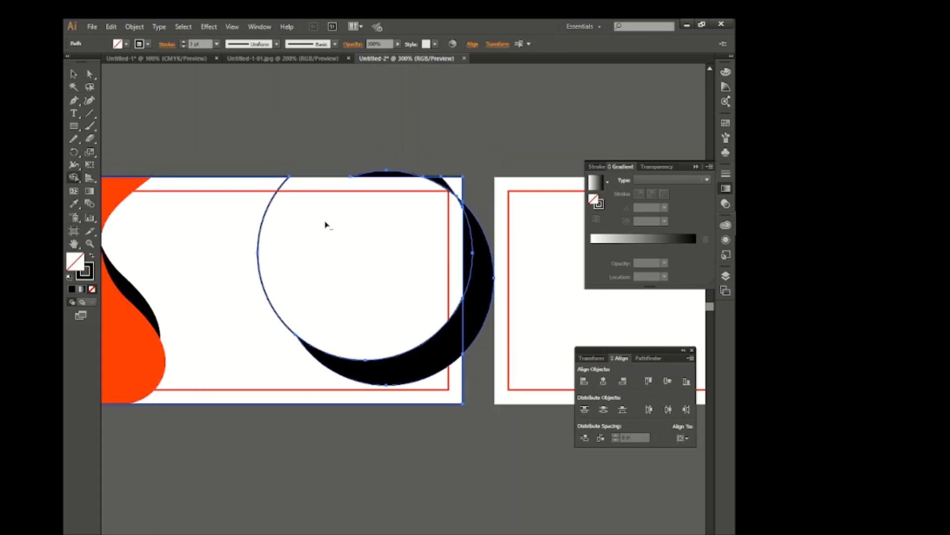
pyautogui.click(472, 232)
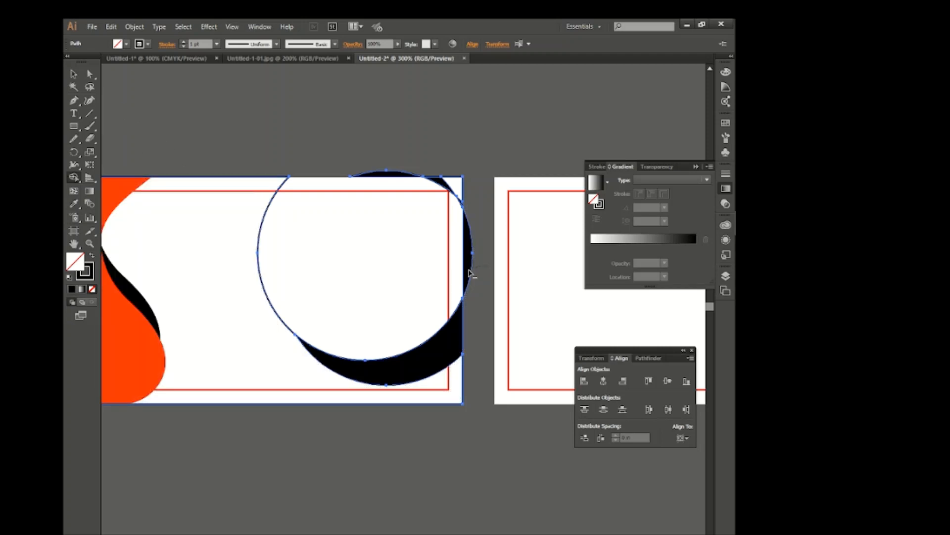
pyautogui.keyDown('alt'); pyautogui.click(471, 272); pyautogui.keyUp('alt')
# Delete the helper outlines and leftover upper slivers, keeping only the crescent at the card's lower right
pyautogui.click(72, 76)
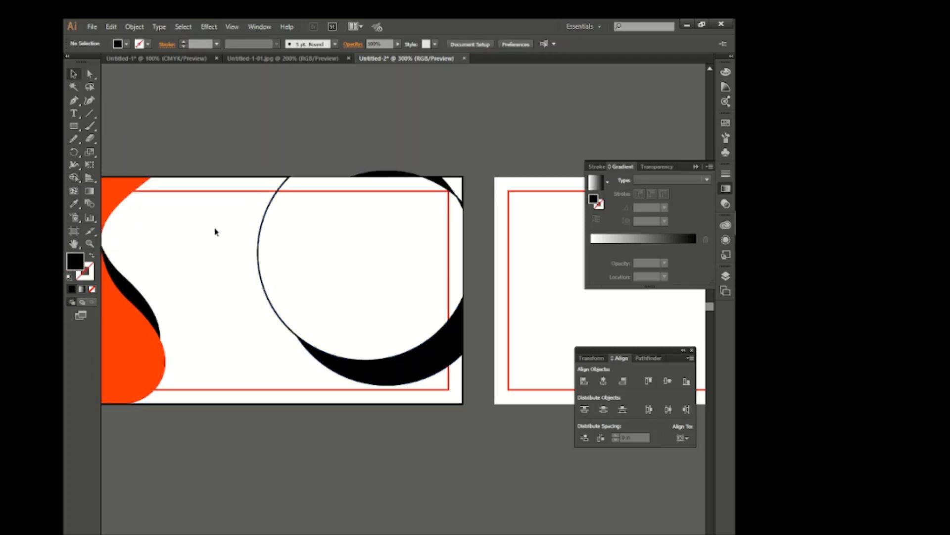
pyautogui.click(304, 292)
pyautogui.click(433, 171)
pyautogui.press('Delete')
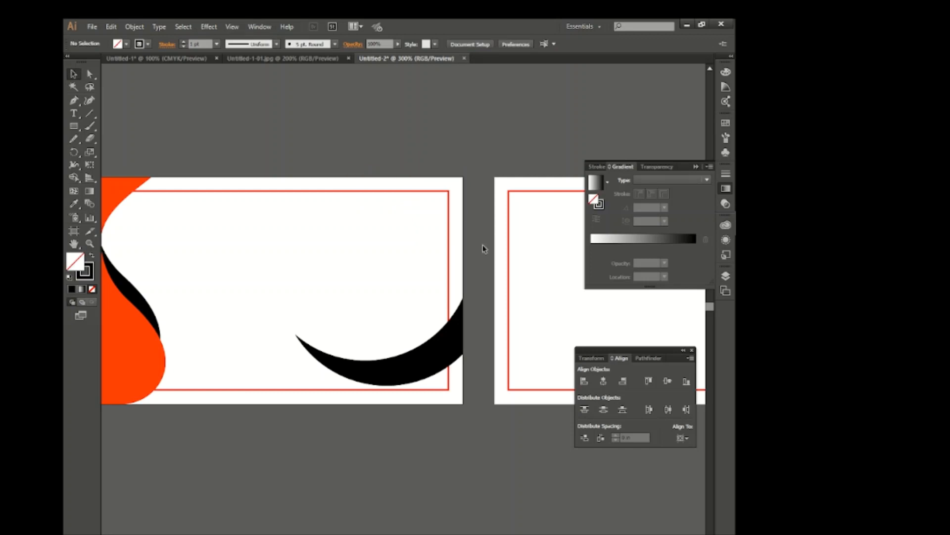
# Fill the crescent at the card's lower right with orange-red
pyautogui.click(443, 337)
pyautogui.click(117, 44)
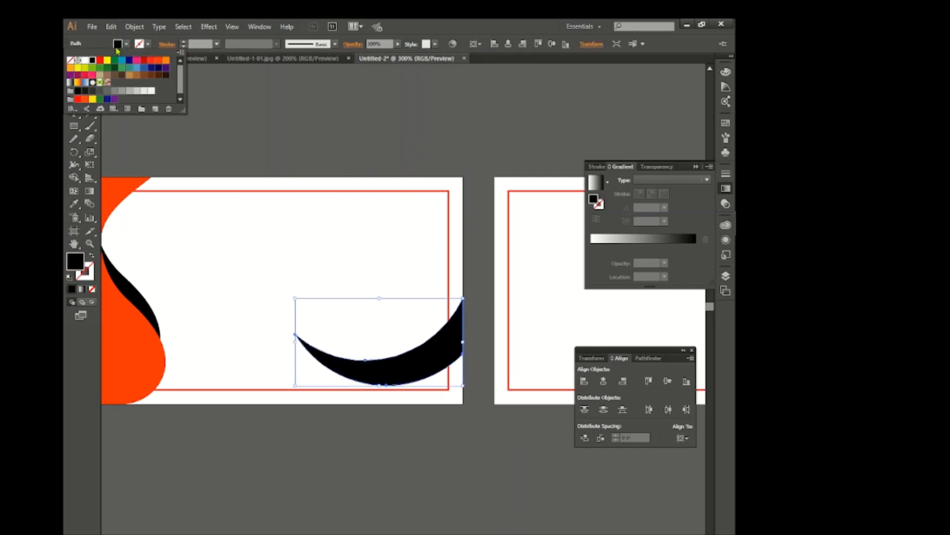
pyautogui.click(156, 65)
pyautogui.click(282, 144)
# Draw an orange-red circle above the crescent and nudge it into place inside the crescent's curve
pyautogui.moveTo(74, 126); pyautogui.dragTo(105, 157)
pyautogui.moveTo(362, 276); pyautogui.dragTo(436, 350)
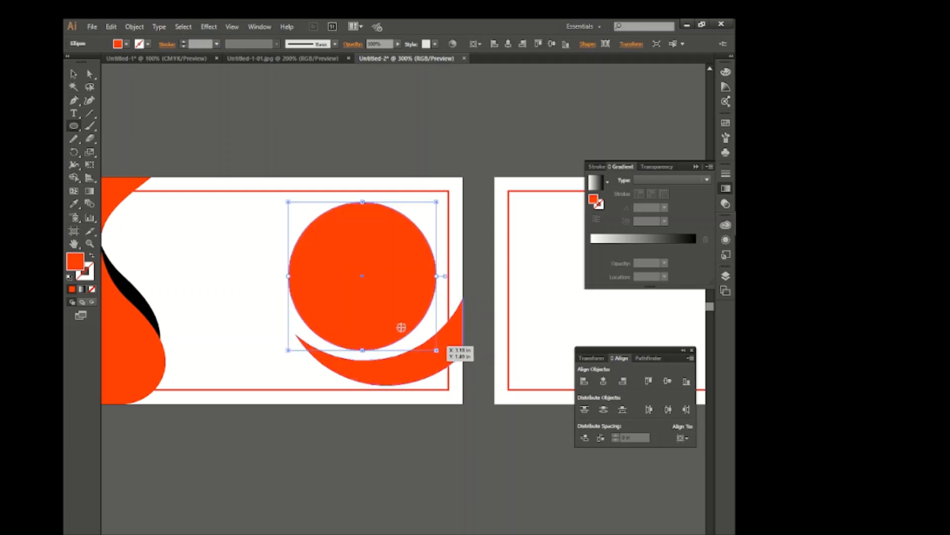
pyautogui.click(69, 75)
pyautogui.moveTo(381, 269); pyautogui.dragTo(387, 273)
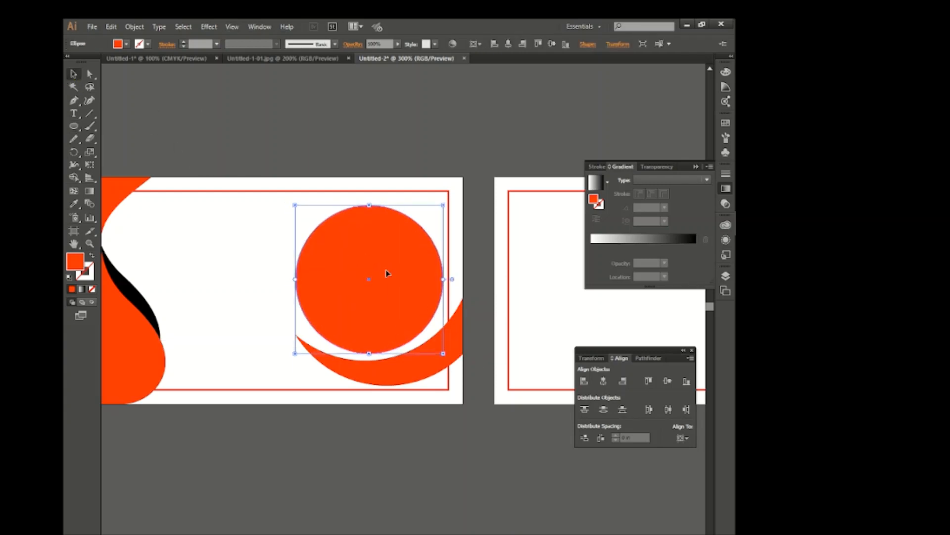
pyautogui.press('Left')
pyautogui.press('Left')
pyautogui.press('Down')
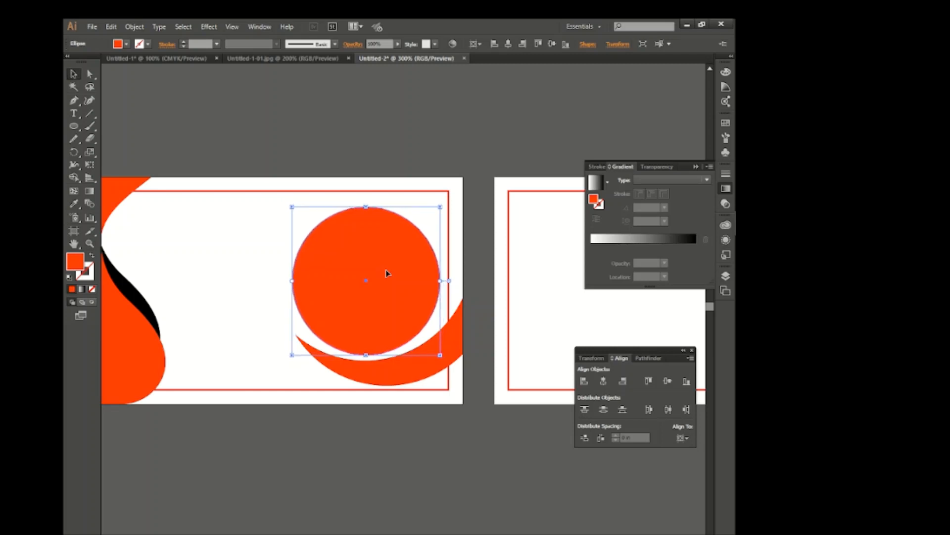
# Scale down the orange-red circle and the crescent, and reposition the circle inside the crescent's curve
pyautogui.moveTo(440, 207); pyautogui.dragTo(424, 224)
pyautogui.moveTo(396, 281); pyautogui.dragTo(405, 277)
pyautogui.click(377, 379)
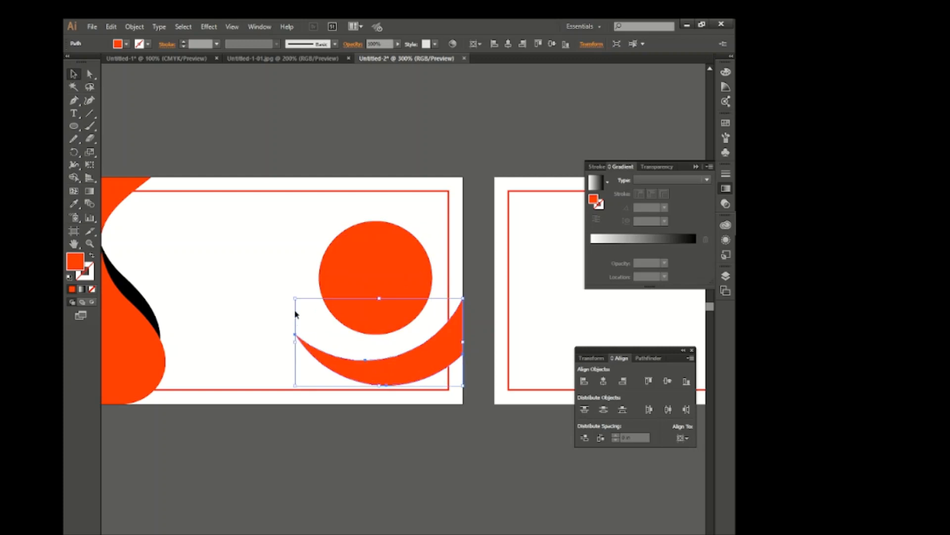
pyautogui.moveTo(297, 383); pyautogui.dragTo(324, 371)
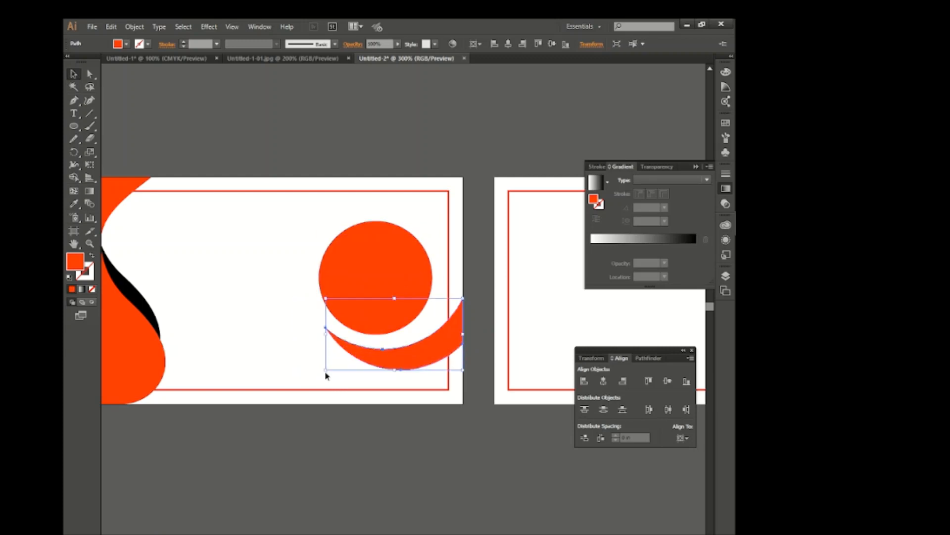
pyautogui.click(380, 333)
pyautogui.moveTo(381, 334); pyautogui.dragTo(371, 338)
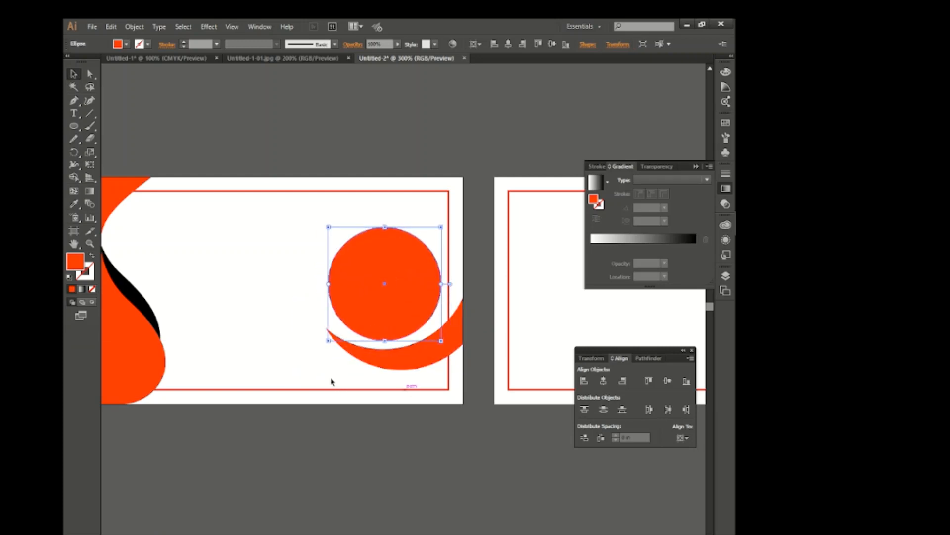
pyautogui.click(253, 298)
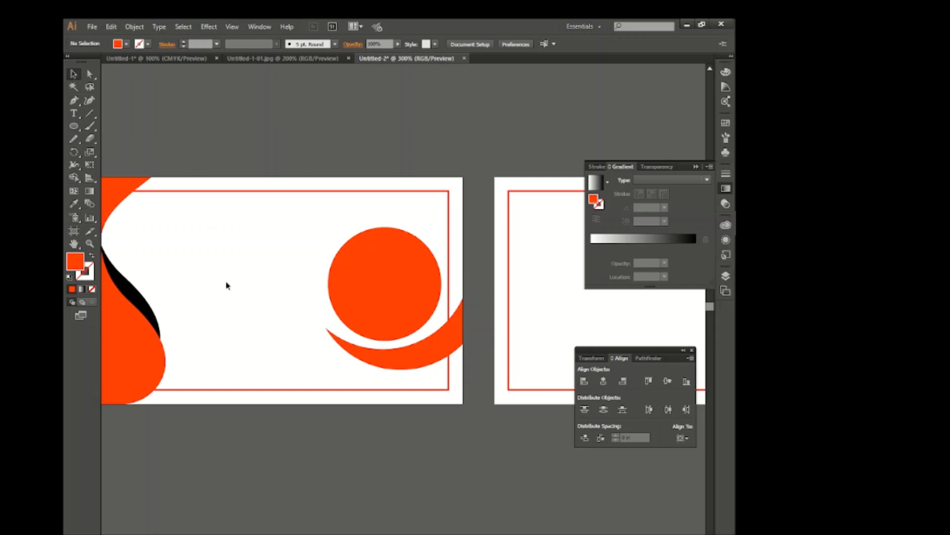
# Give the orange-red circle a 1 pt black stroke
pyautogui.click(377, 278)
pyautogui.scroll(3, 197, 44)
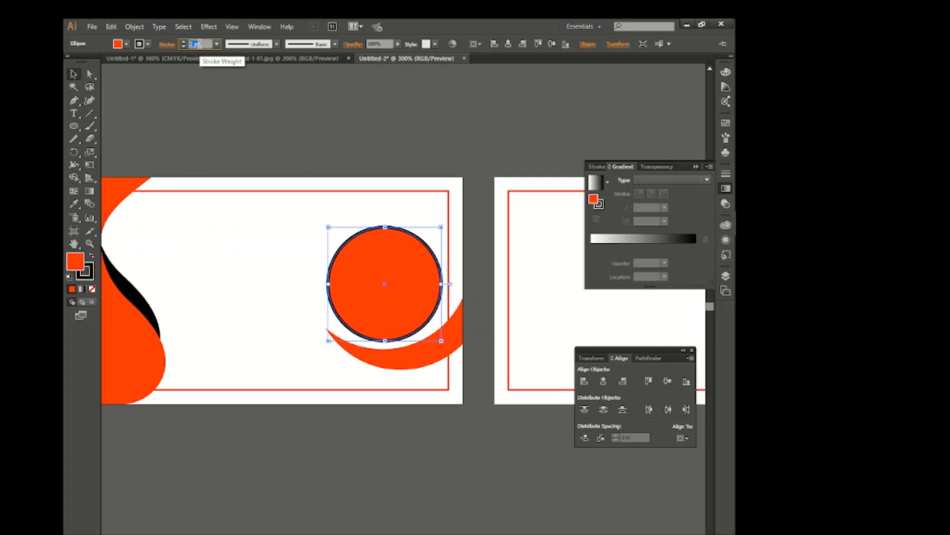
pyautogui.scroll(-2, 197, 44)
# Expand the circle's fill and stroke into separate shapes and ungroup them
pyautogui.click(133, 27)
pyautogui.click(153, 138)
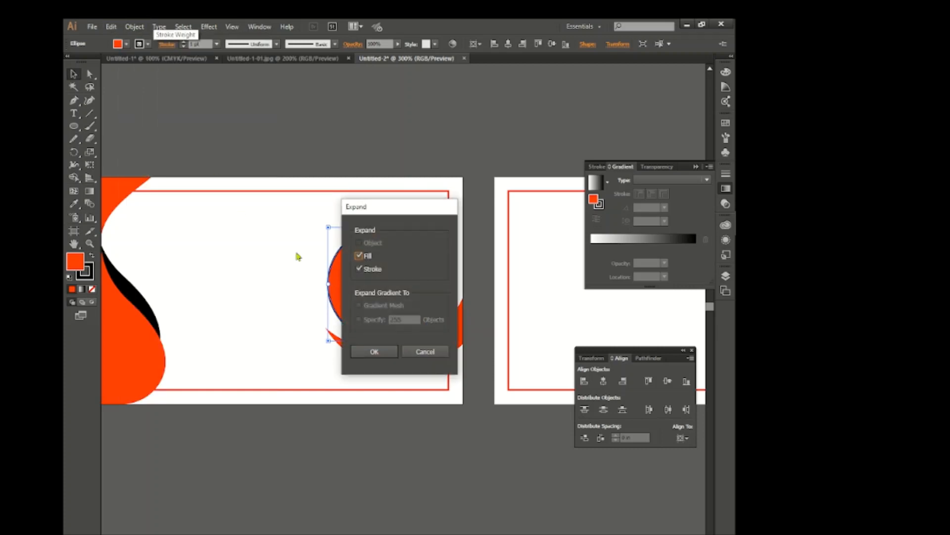
pyautogui.click(373, 349)
pyautogui.rightClick(347, 293)
pyautogui.click(392, 350)
pyautogui.click(289, 299)
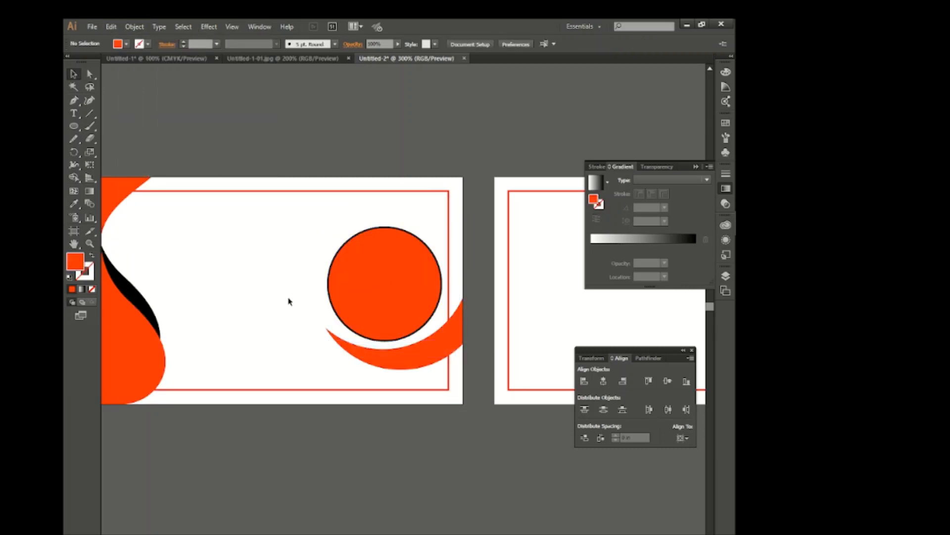
# Create a 3.5 by 2 in rectangle on the second artboard and fill it black
pyautogui.hscroll(2, 385, 261)
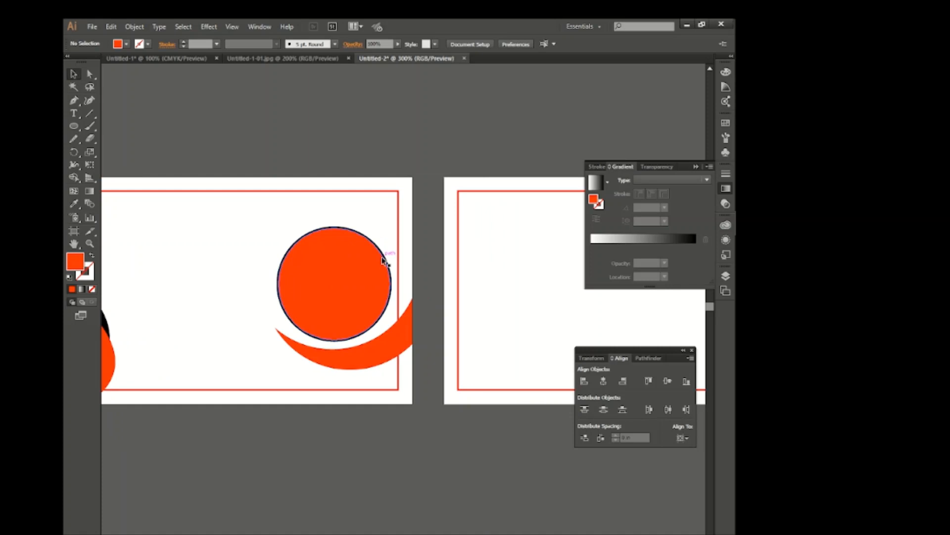
pyautogui.hscroll(10, 385, 261)
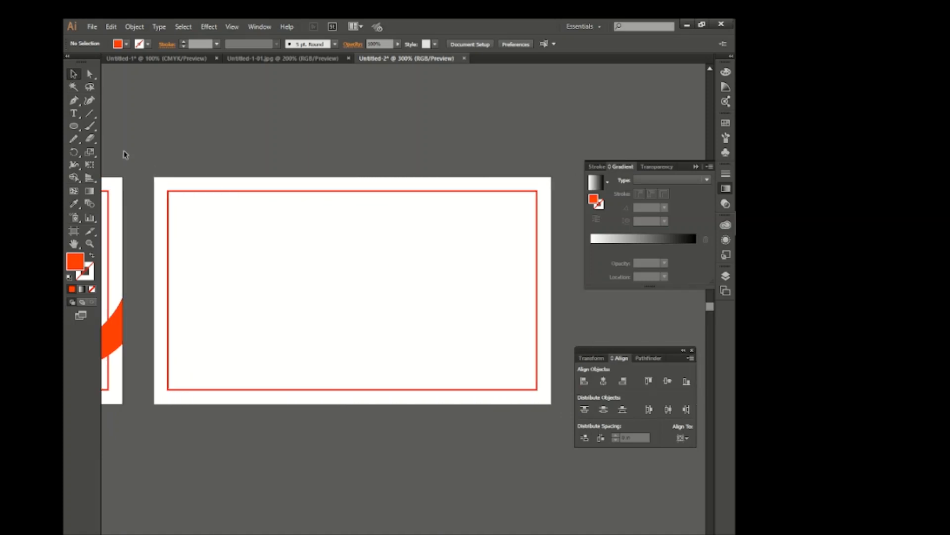
pyautogui.moveTo(77, 127); pyautogui.dragTo(123, 126)
pyautogui.click(238, 231)
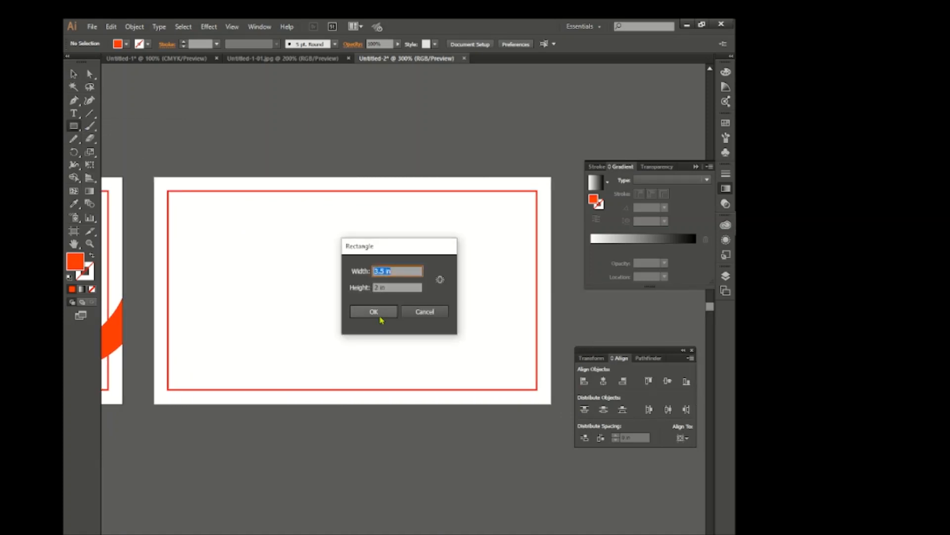
pyautogui.click(379, 316)
pyautogui.click(73, 75)
pyautogui.click(120, 45)
pyautogui.click(90, 56)
pyautogui.click(211, 177)
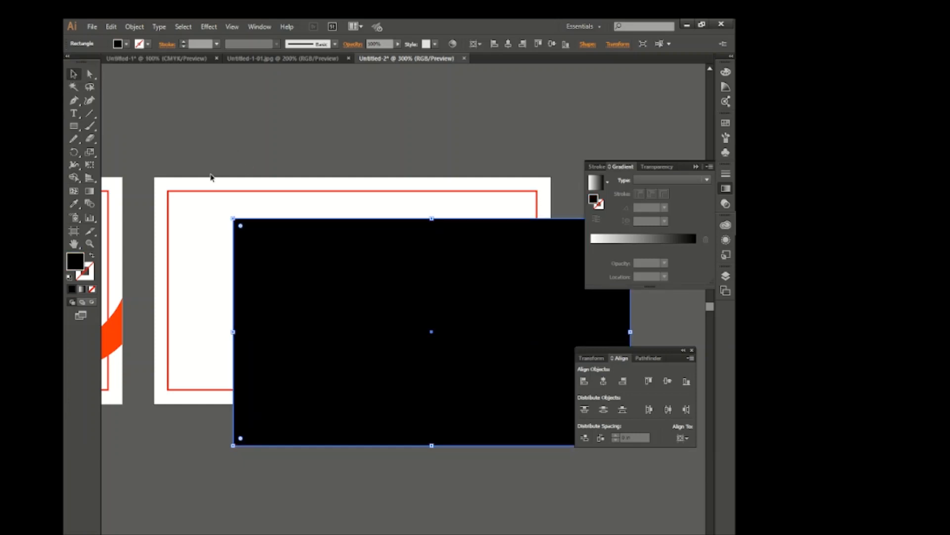
# Unlock all objects and bring the second artboard's red margin frame to the front
pyautogui.hotkey('ctrl', 'alt', '2')
pyautogui.rightClick(221, 208)
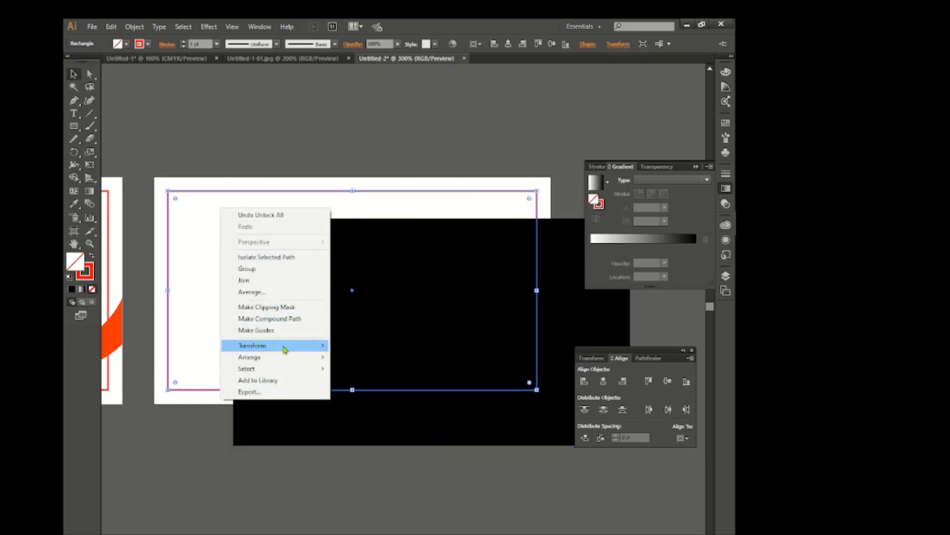
pyautogui.moveTo(287, 357)
pyautogui.click(371, 357)
# Centre the black rectangle horizontally and vertically on the second artboard
pyautogui.click(440, 298)
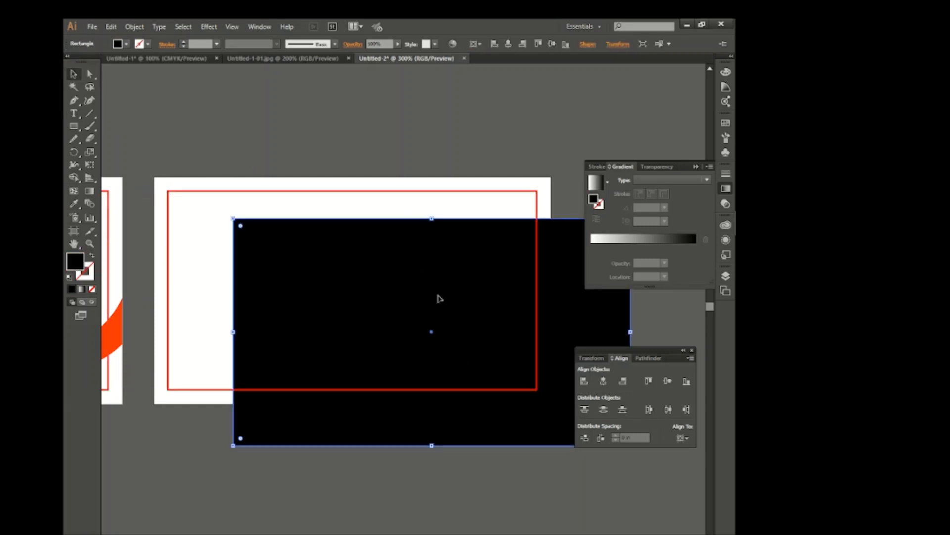
pyautogui.click(603, 381)
pyautogui.click(668, 380)
pyautogui.click(381, 155)
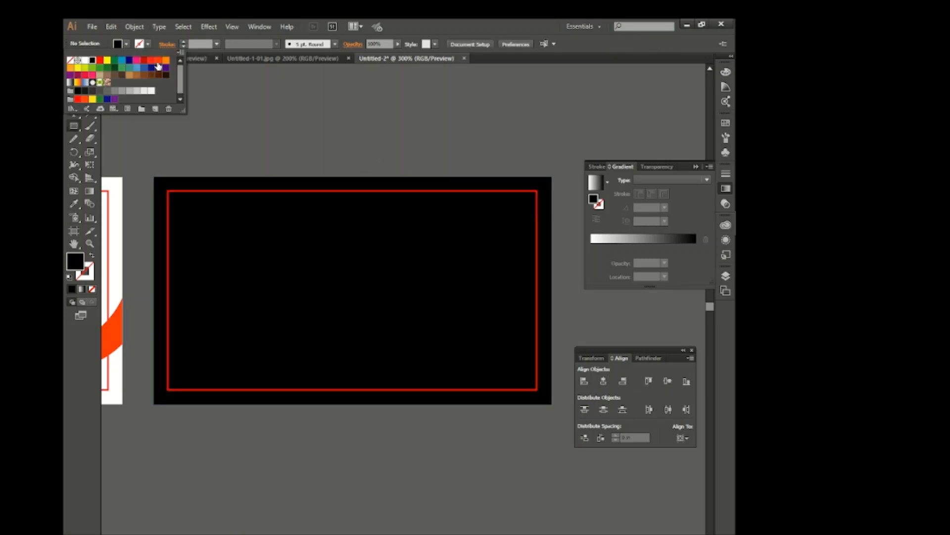
# Draw a narrow orange-red bar vertically centred on the black card's right edge, and copy it to the left edge
pyautogui.click(157, 64)
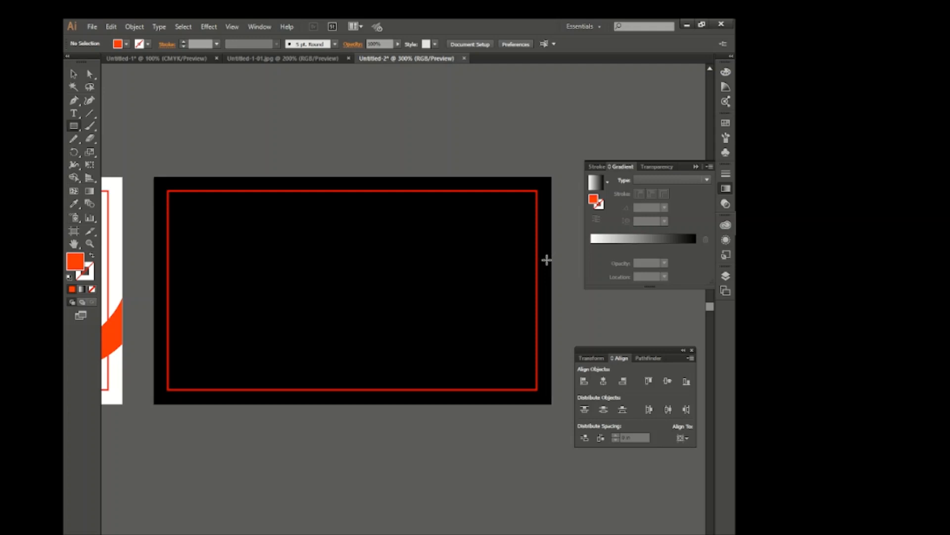
pyautogui.moveTo(551, 238); pyautogui.dragTo(540, 325)
pyautogui.press('v')
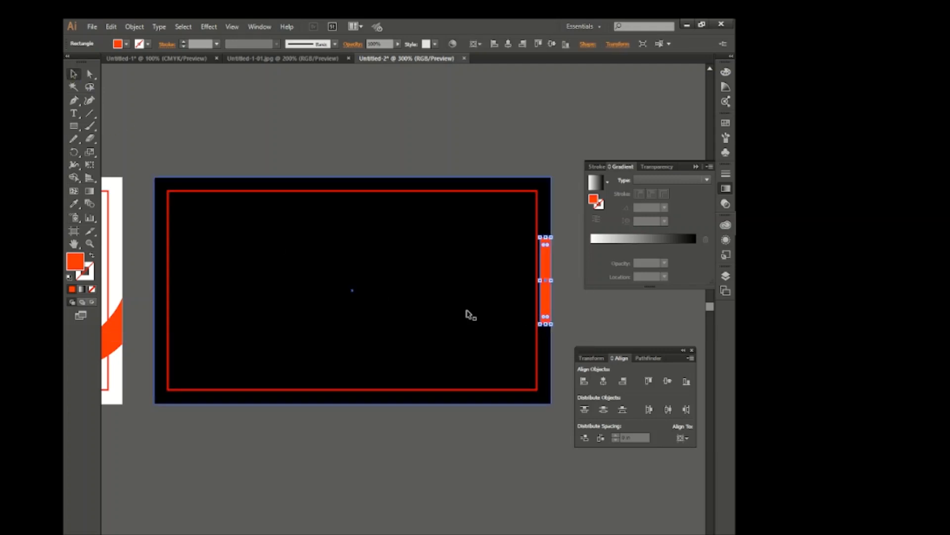
pyautogui.click(668, 381)
pyautogui.click(529, 439)
pyautogui.moveTo(548, 292); pyautogui.dragTo(162, 308)
pyautogui.click(221, 163)
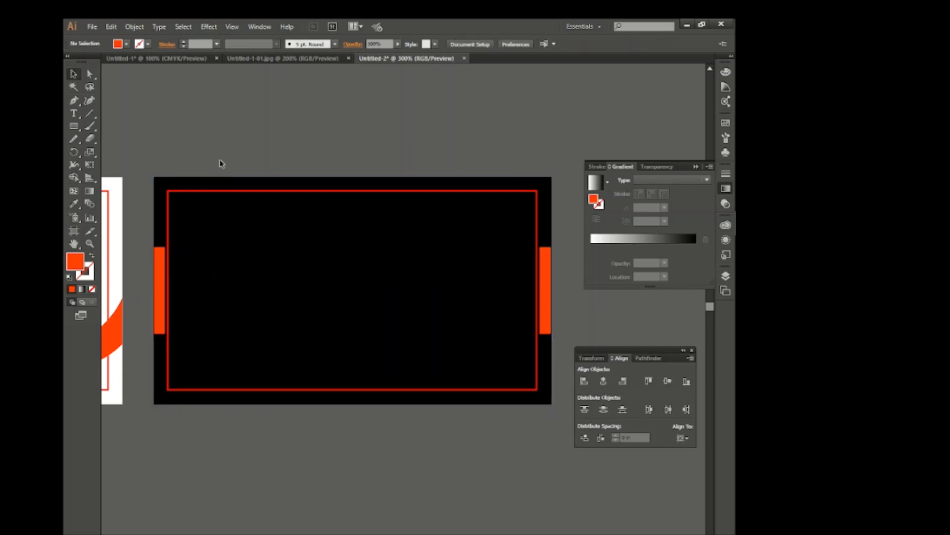
# Change the stroke of the second artboard's margin frame from red to blue
pyautogui.scroll(4, 142, 311)
pyautogui.scroll(-5, 203, 292)
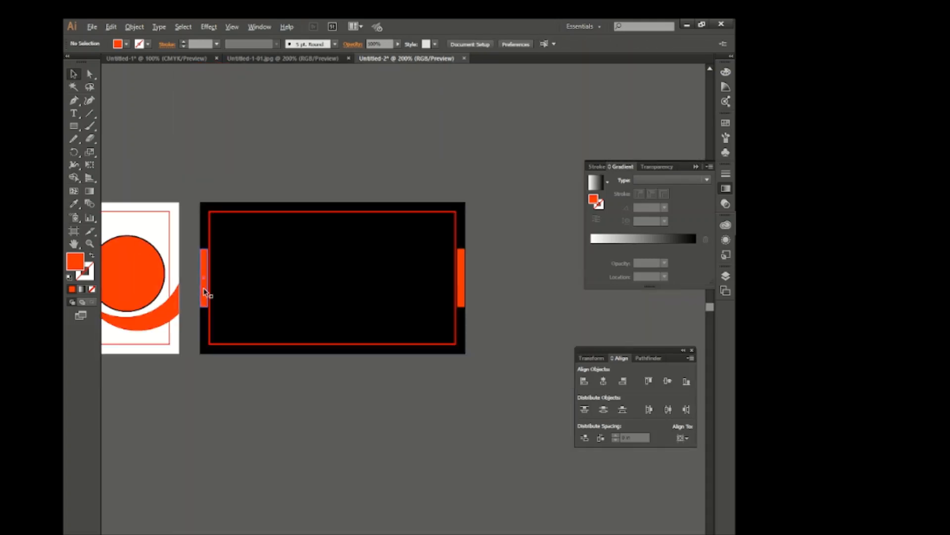
pyautogui.scroll(1, 274, 292)
pyautogui.hscroll(-1, 272, 288)
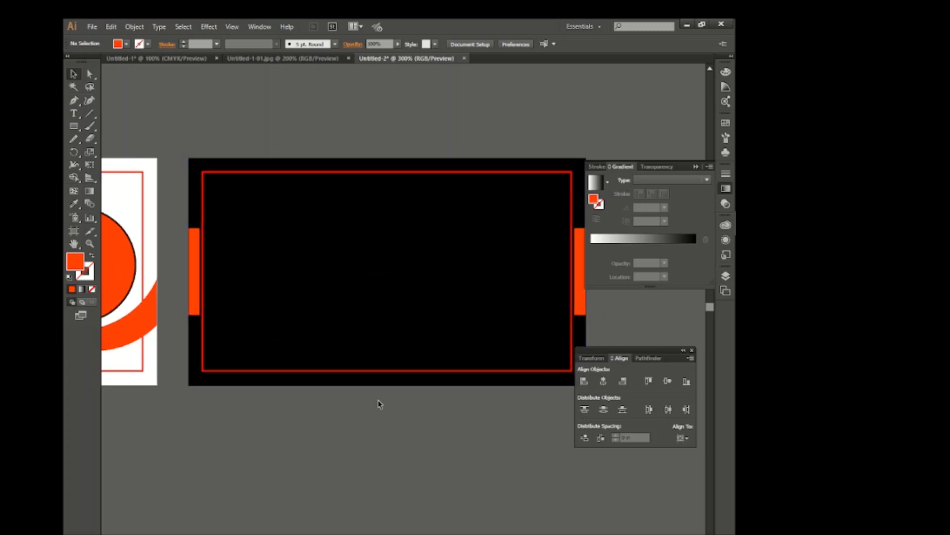
pyautogui.click(392, 371)
pyautogui.click(127, 44)
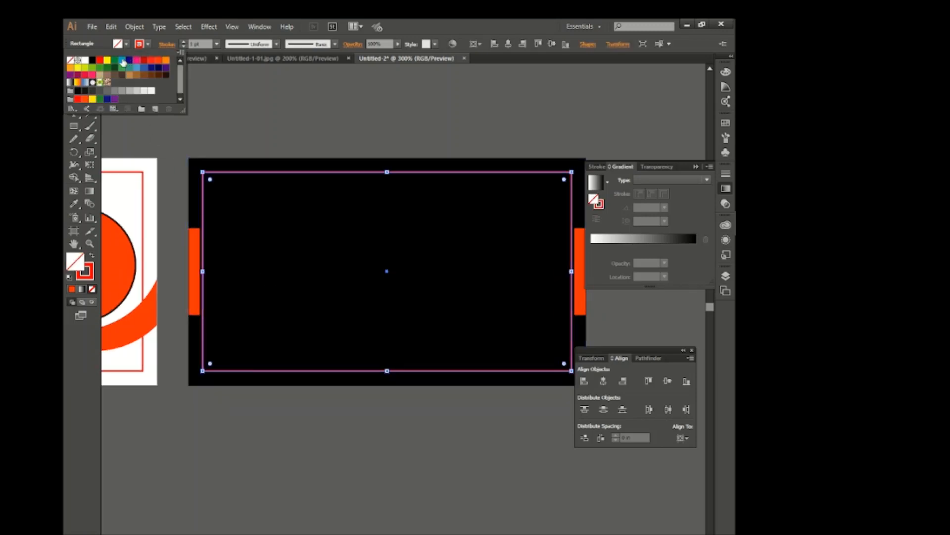
pyautogui.click(123, 62)
pyautogui.click(277, 121)
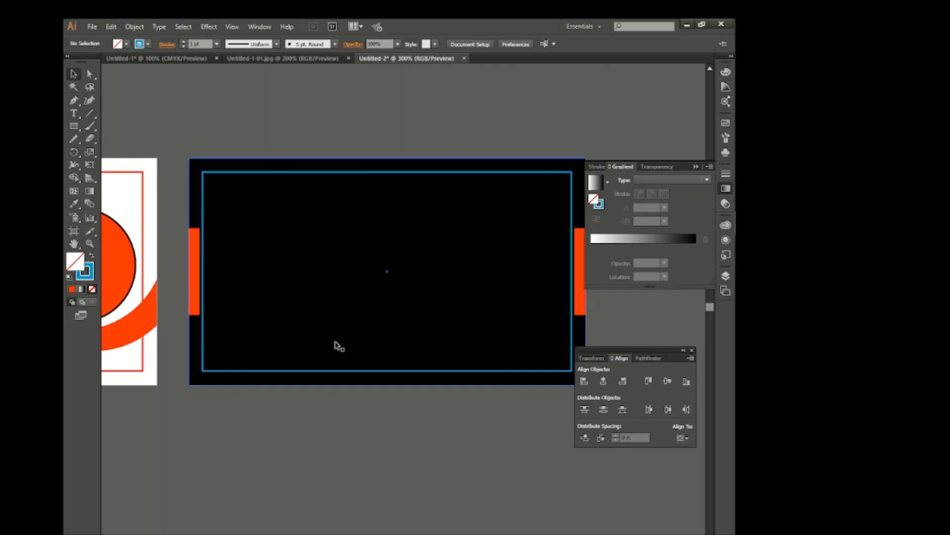
# Draw a wide pill-shaped rectangle near the black card's lower edge, with an orange-red fill and no stroke
pyautogui.hscroll(1, 335, 343)
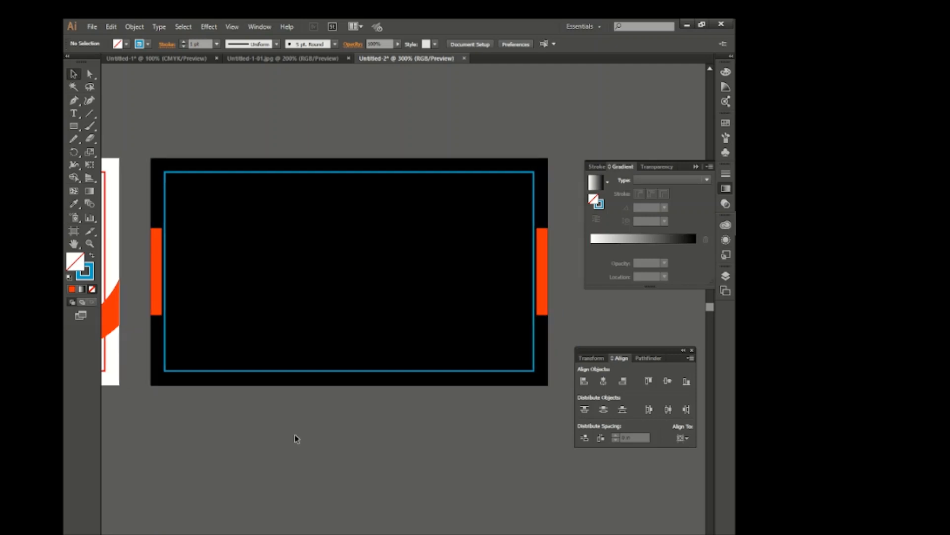
pyautogui.click(75, 128)
pyautogui.moveTo(263, 329); pyautogui.dragTo(424, 356)
pyautogui.click(140, 44)
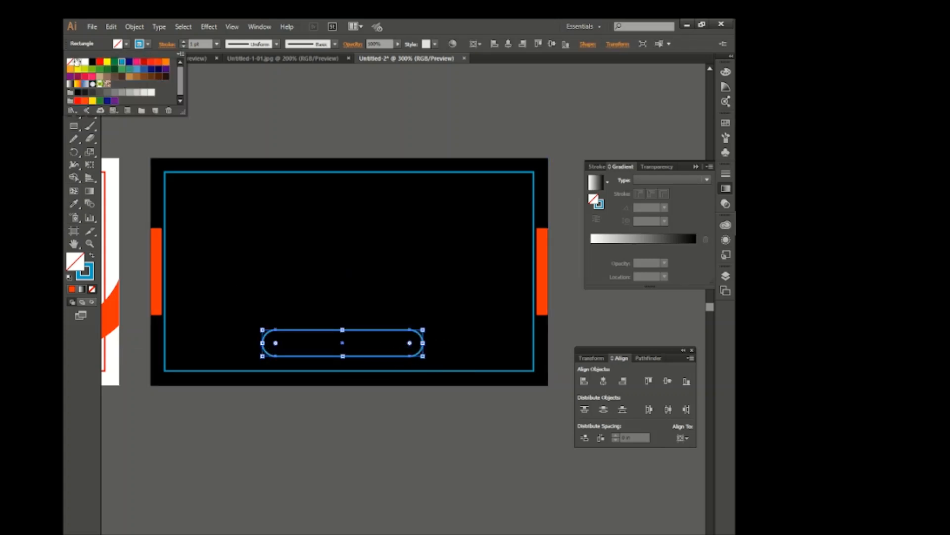
pyautogui.click(70, 60)
pyautogui.click(118, 44)
pyautogui.click(159, 60)
pyautogui.click(425, 316)
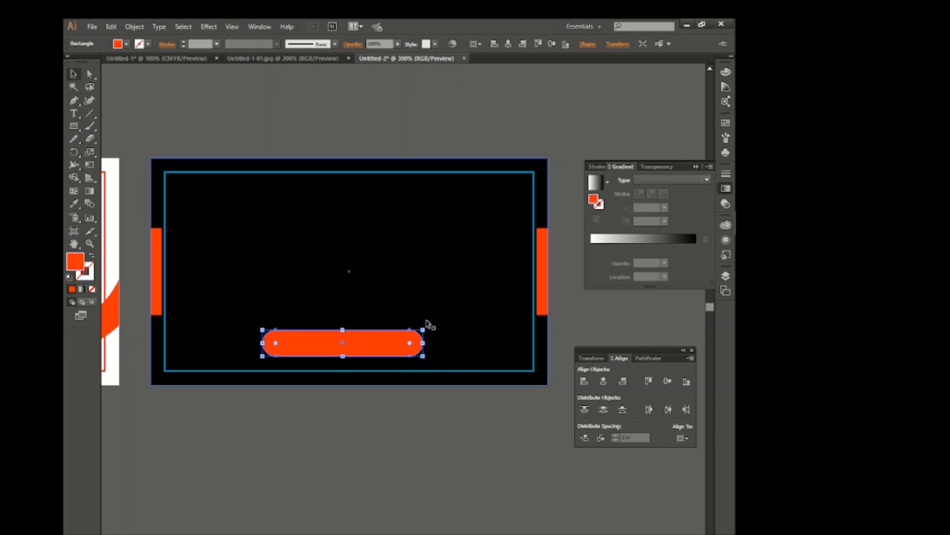
# Centre the orange-red pill horizontally on the black card and reduce its height slightly
pyautogui.click(603, 382)
pyautogui.click(431, 437)
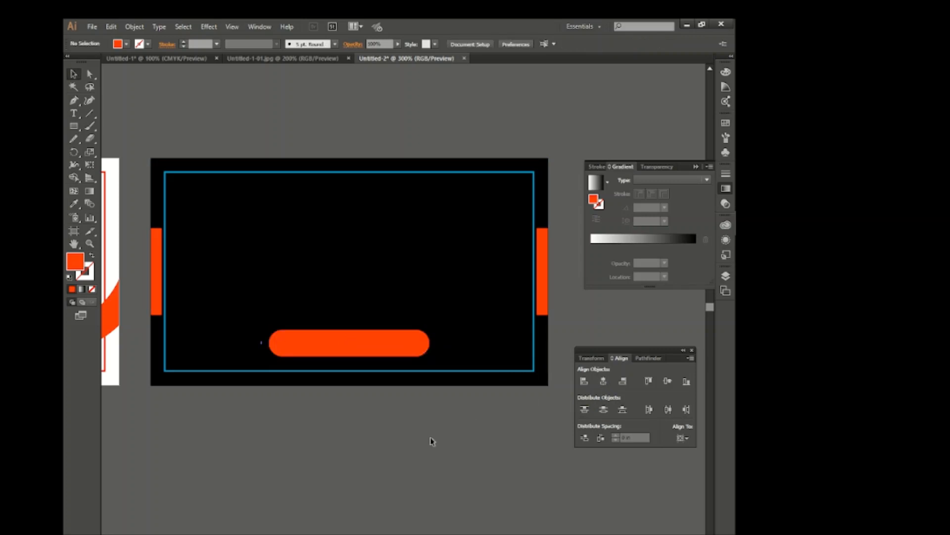
pyautogui.click(387, 345)
pyautogui.moveTo(349, 324); pyautogui.dragTo(355, 326)
pyautogui.hotkey('ctrl', 'z')
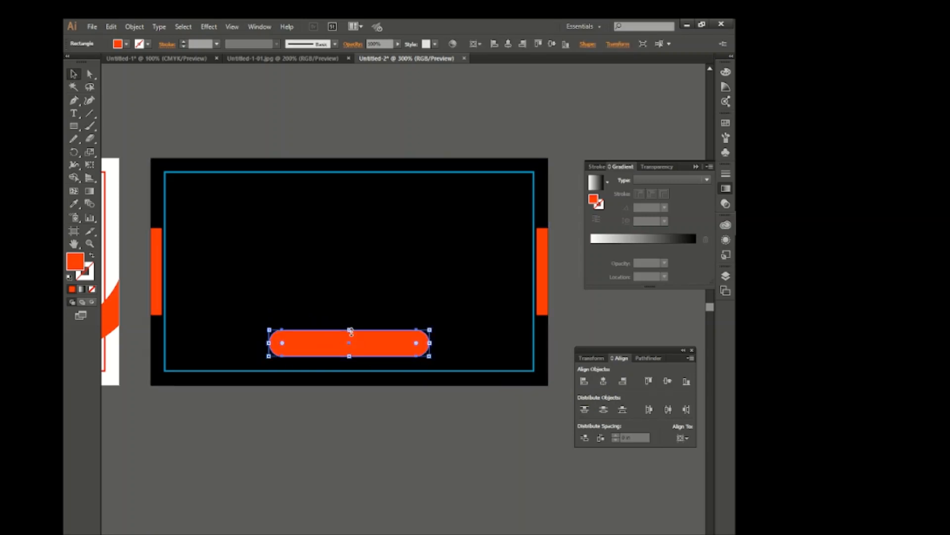
pyautogui.click(398, 379)
pyautogui.click(396, 346)
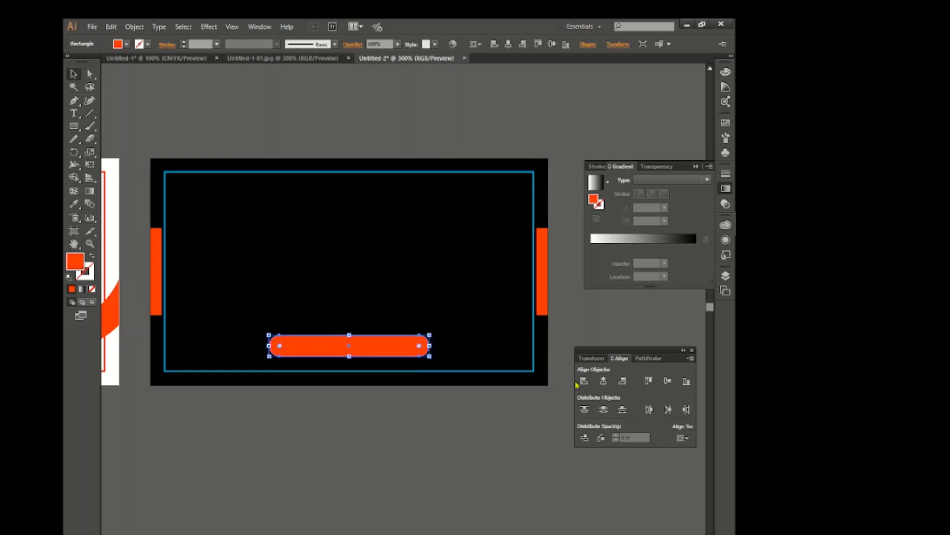
pyautogui.click(385, 409)
pyautogui.hscroll(-3, 381, 388)
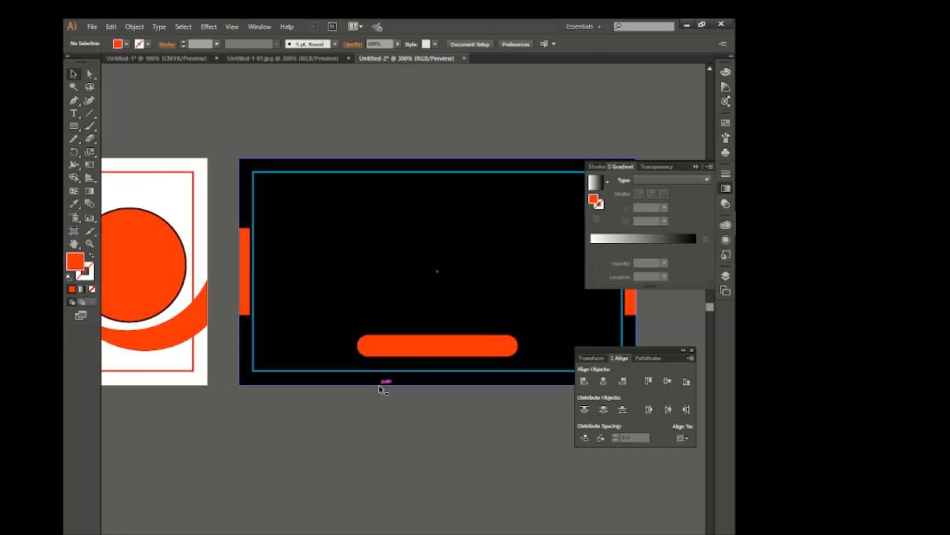
pyautogui.hscroll(3, 377, 395)
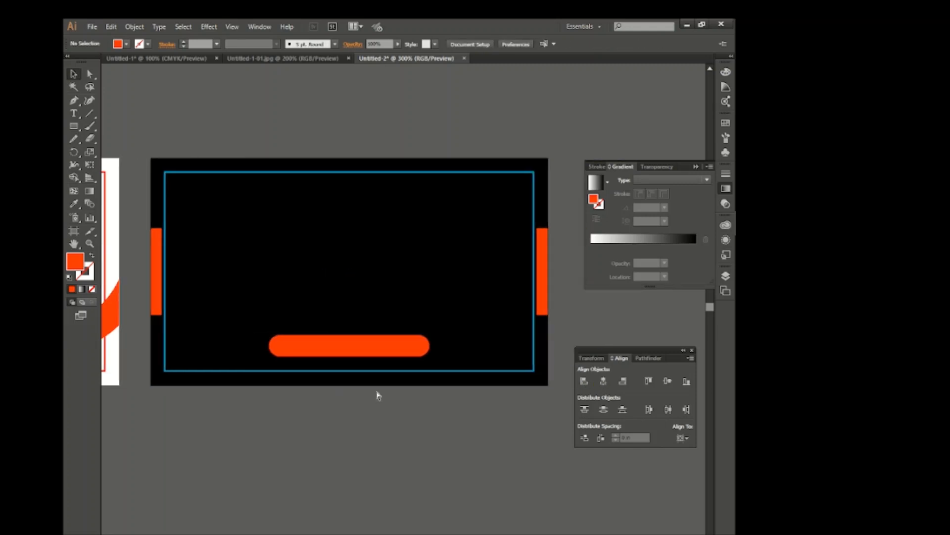
# Bring the company logo group from Untitled-1 onto the black card, centred horizontally above the orange-red pill
pyautogui.click(153, 60)
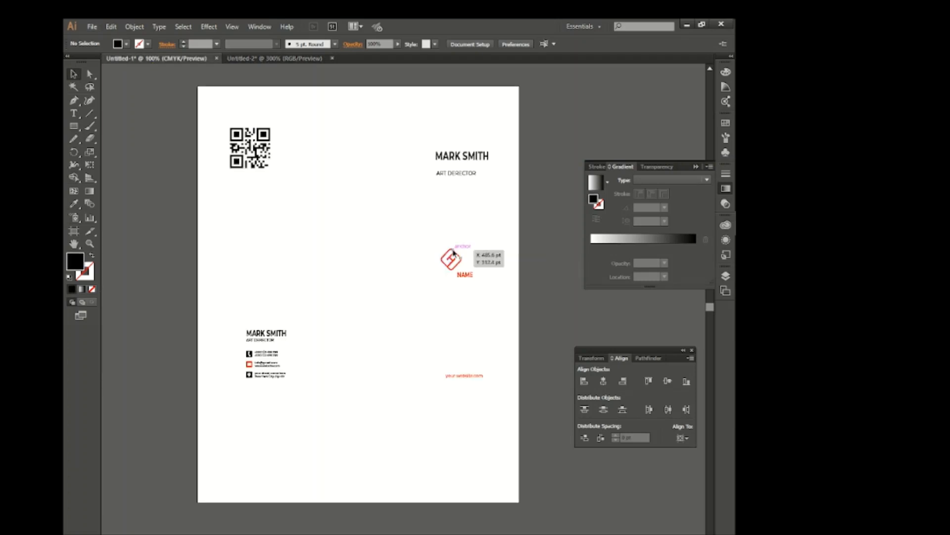
pyautogui.moveTo(453, 252); pyautogui.dragTo(359, 260)
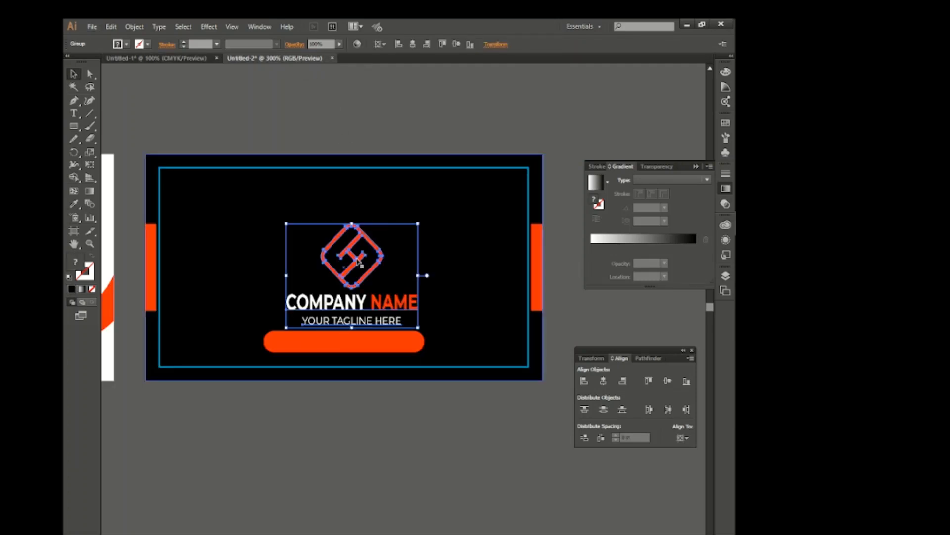
pyautogui.click(603, 381)
pyautogui.press('Up')
pyautogui.press('Up')
pyautogui.press('Up')
pyautogui.press('Up')
pyautogui.press('Up')
pyautogui.press('Up')
pyautogui.press('Up')
pyautogui.press('Up')
pyautogui.press('Up')
pyautogui.press('Up')
pyautogui.press('Up')
pyautogui.press('Up')
pyautogui.press('Up')
pyautogui.press('Up')
pyautogui.press('Up')
pyautogui.press('Up')
pyautogui.press('Up')
pyautogui.press('Up')
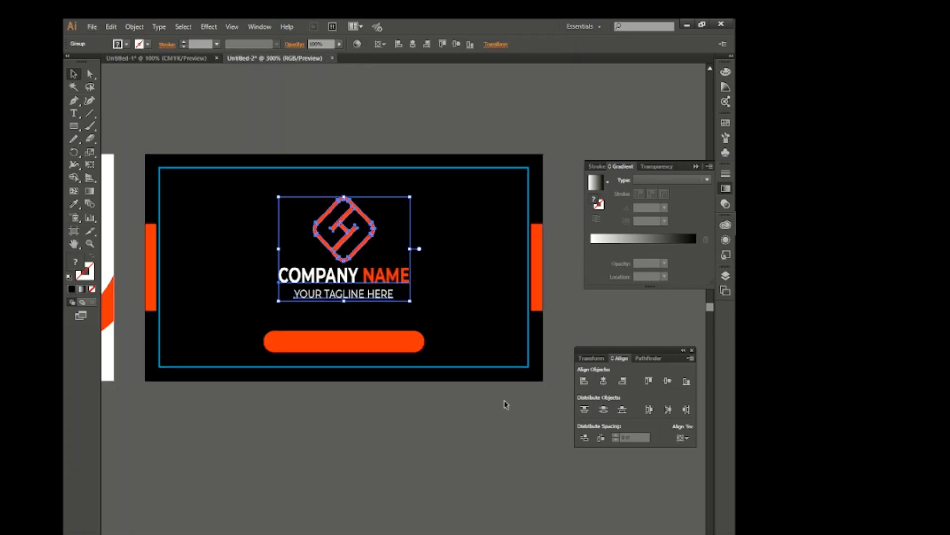
pyautogui.press('Up')
pyautogui.press('Up')
pyautogui.click(378, 383)
# Bring the "your website.com" text from Untitled-1 onto the pill, fill it white and centre it horizontally
pyautogui.click(198, 61)
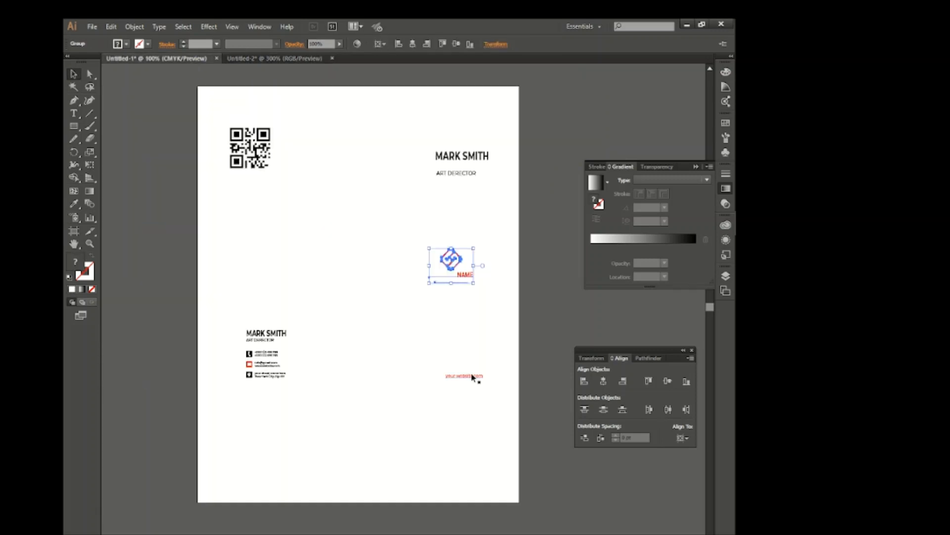
pyautogui.moveTo(453, 255); pyautogui.dragTo(312, 110)
pyautogui.moveTo(350, 341); pyautogui.dragTo(374, 346)
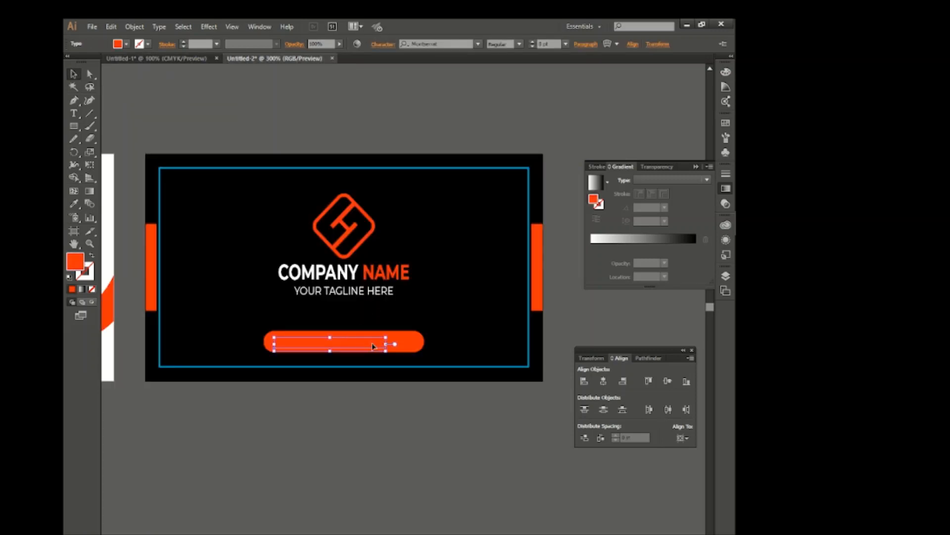
pyautogui.click(118, 44)
pyautogui.click(84, 64)
pyautogui.click(350, 382)
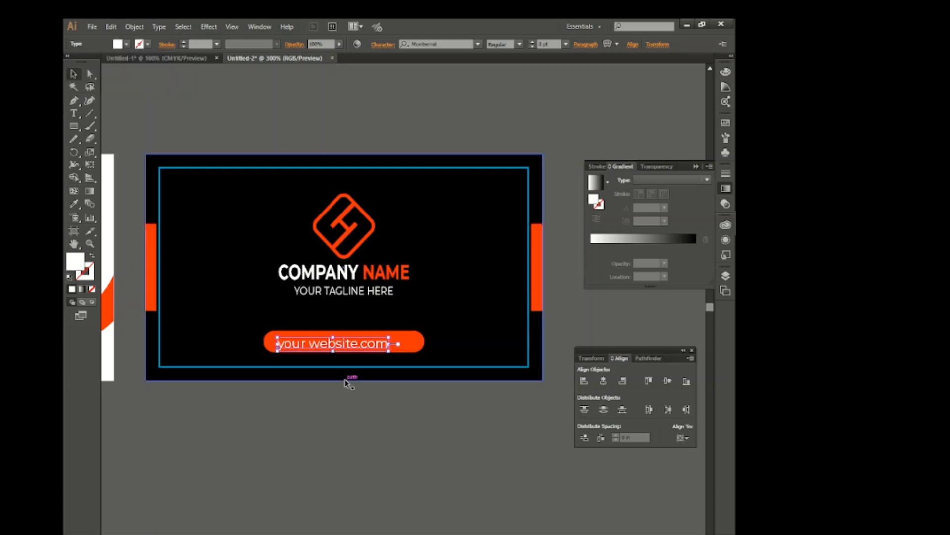
pyautogui.click(604, 380)
pyautogui.click(482, 427)
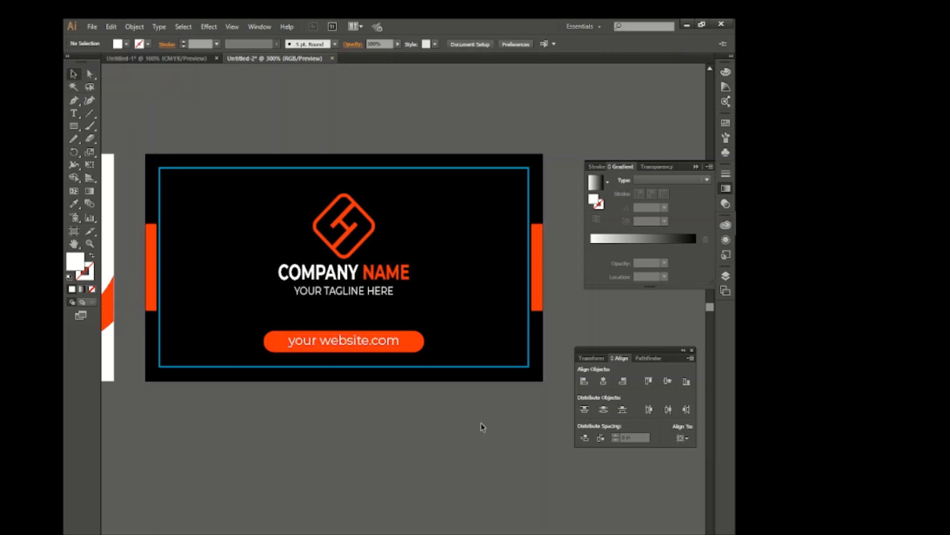
# Nudge the company logo group down slightly and scale down the pill together with its website text
pyautogui.click(341, 273)
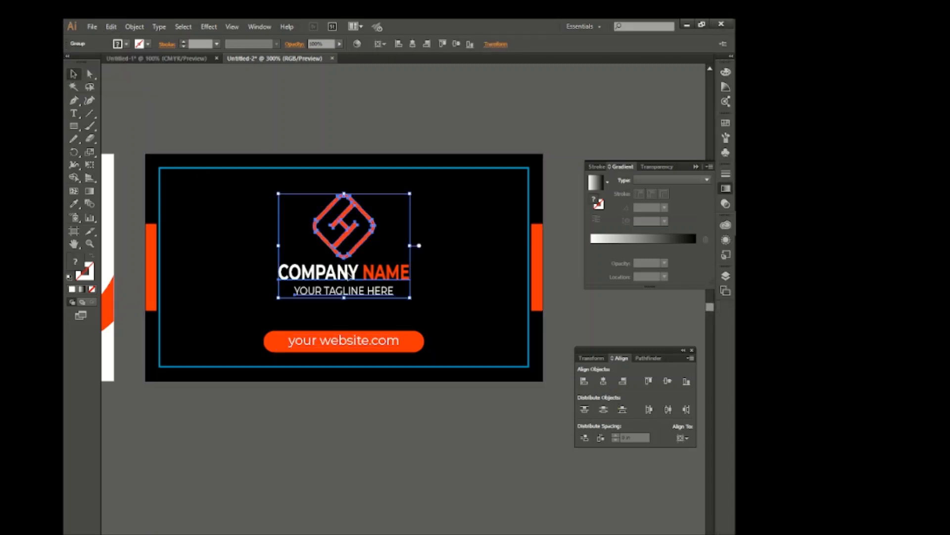
pyautogui.click(399, 444)
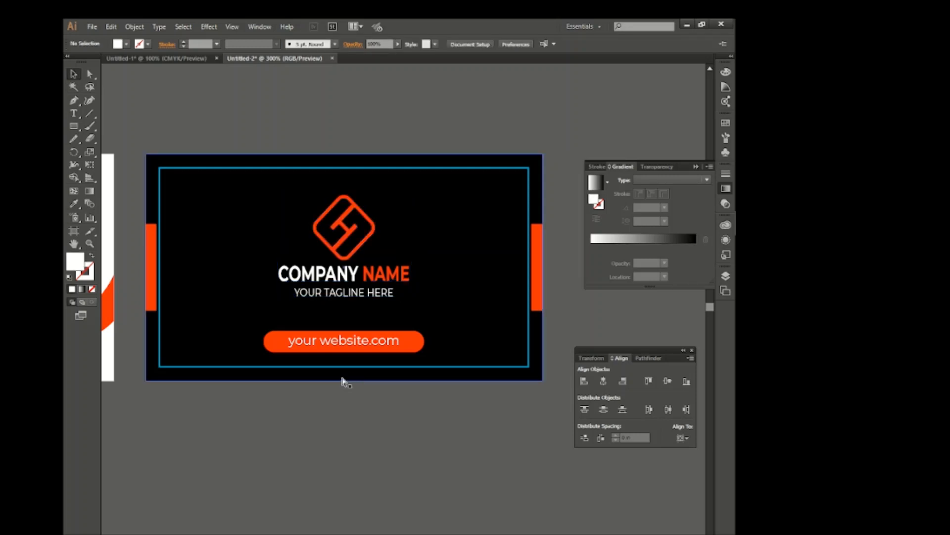
pyautogui.click(358, 341)
pyautogui.keyDown('shift'); pyautogui.click(421, 344); pyautogui.keyUp('shift')
pyautogui.moveTo(427, 331); pyautogui.dragTo(401, 334)
pyautogui.click(415, 420)
# Copy the name and job title text from Untitled-1 to the upper middle of the white front card
pyautogui.hscroll(-2, 343, 330)
pyautogui.hscroll(-15, 344, 330)
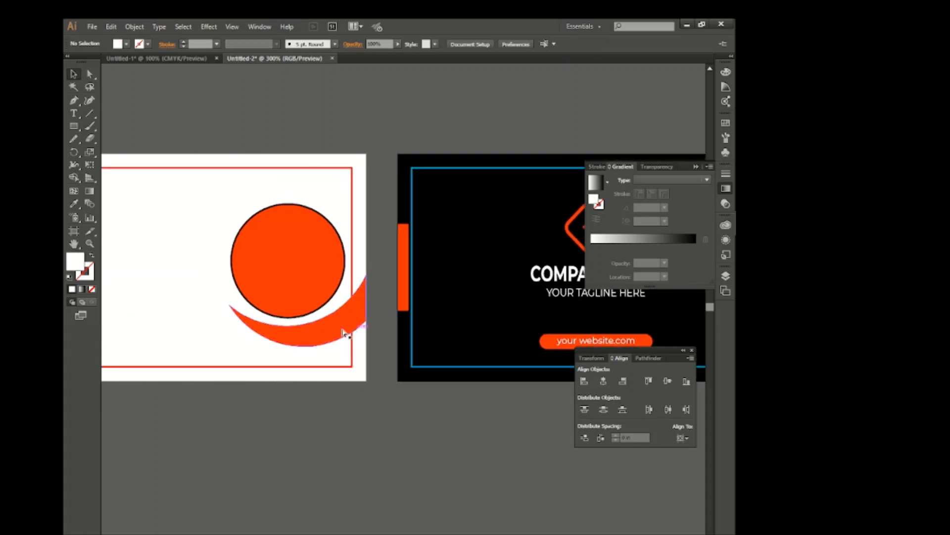
pyautogui.click(181, 58)
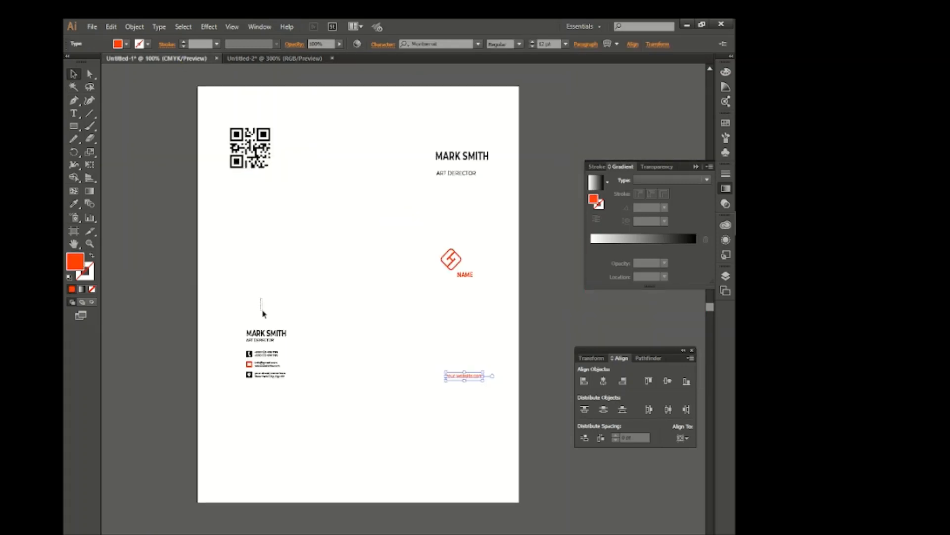
pyautogui.click(283, 345)
pyautogui.click(272, 59)
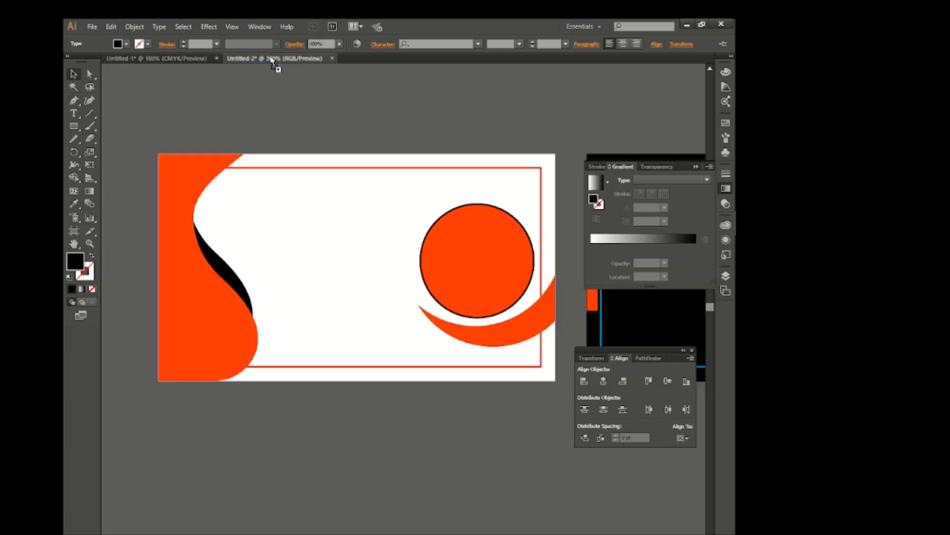
pyautogui.hotkey('ctrl', 'v')
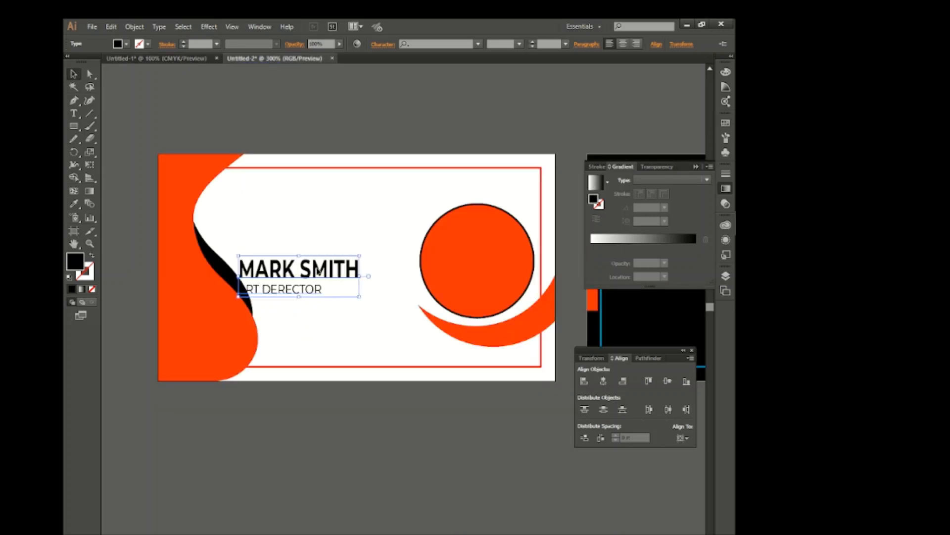
pyautogui.moveTo(319, 272); pyautogui.dragTo(378, 211)
# Colour the surname in the front card's name text orange-red
pyautogui.doubleClick(356, 208)
pyautogui.tripleClick(356, 206)
pyautogui.click(126, 44)
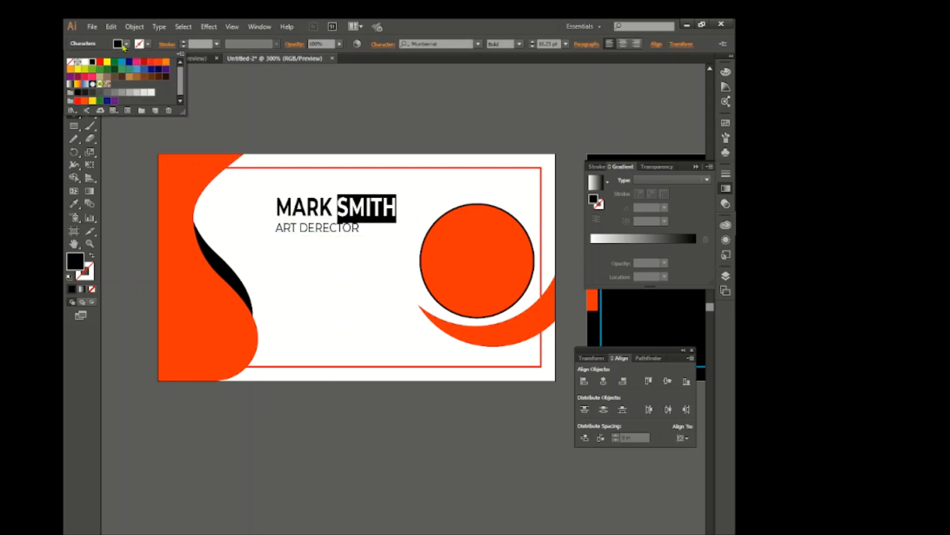
pyautogui.click(152, 64)
pyautogui.click(132, 101)
pyautogui.click(73, 74)
pyautogui.click(226, 119)
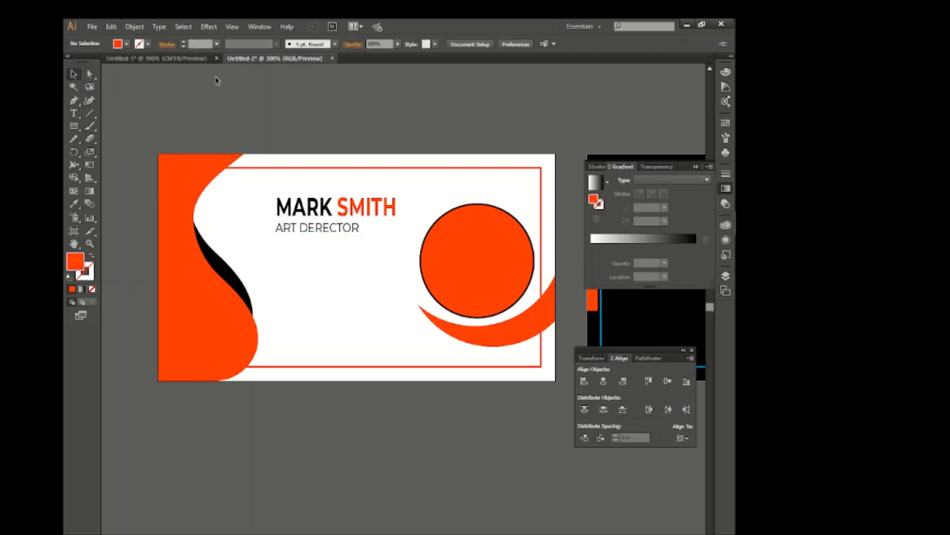
# Bring the contact details group with its icons from Untitled-1 onto the front card, below the job title
pyautogui.click(188, 59)
pyautogui.click(267, 365)
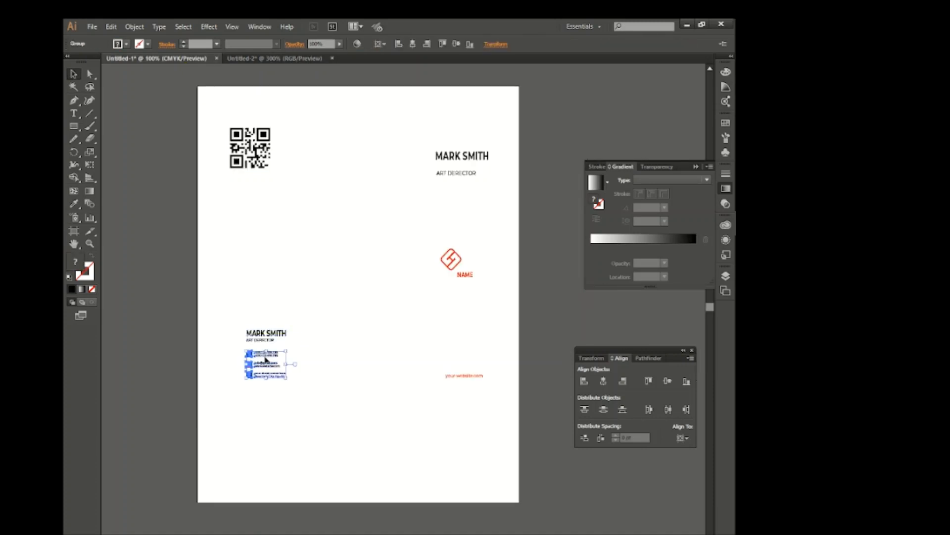
pyautogui.moveTo(266, 360); pyautogui.dragTo(328, 267)
pyautogui.press('Down')
pyautogui.press('Down')
pyautogui.press('Down')
pyautogui.press('Down')
pyautogui.press('Down')
pyautogui.press('Down')
pyautogui.press('Down')
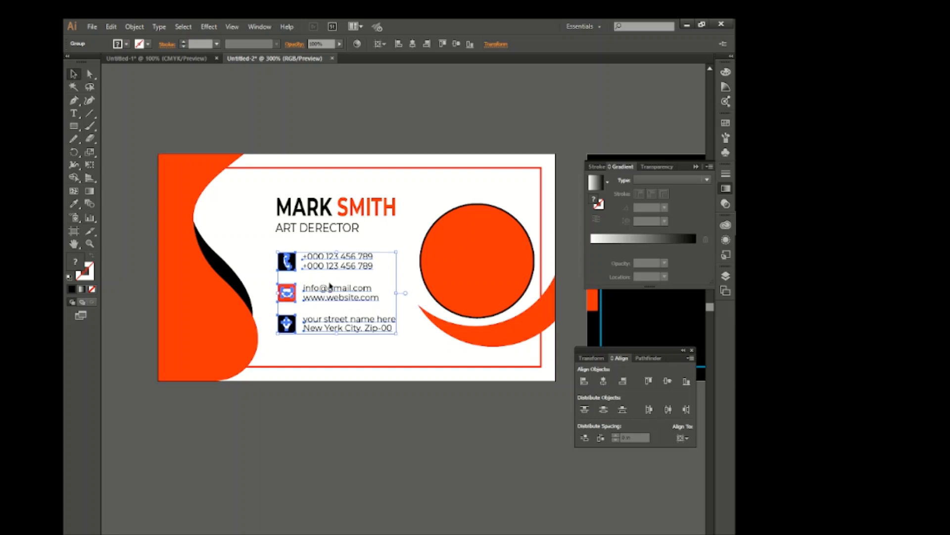
pyautogui.press('Up')
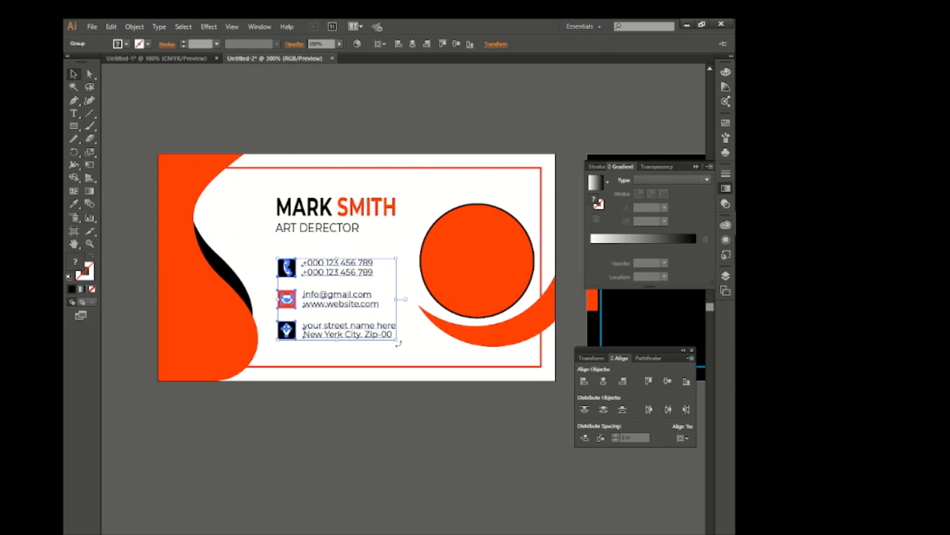
pyautogui.click(423, 351)
# Bring the tower photo onto the front card over the orange-red circle and send it to the back
pyautogui.hscroll(1, 422, 346)
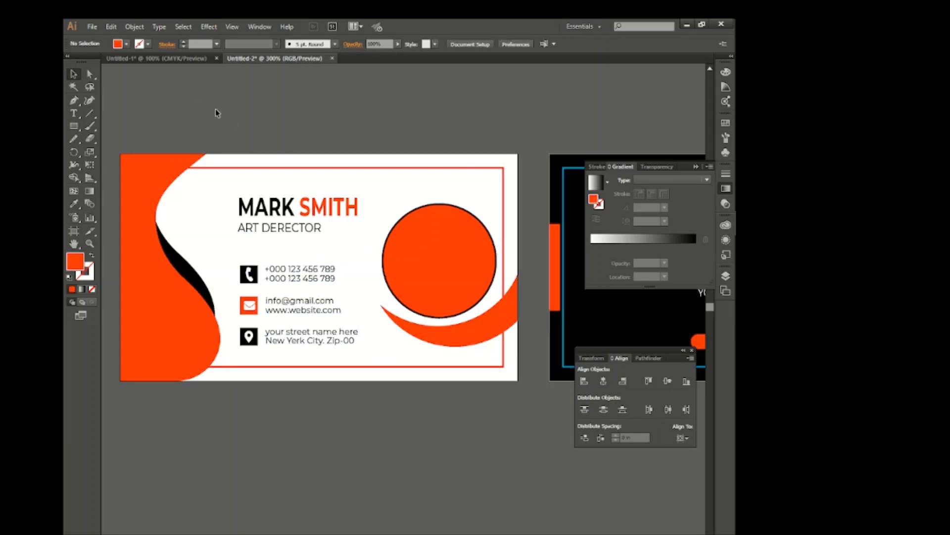
pyautogui.click(183, 61)
pyautogui.moveTo(309, 423); pyautogui.dragTo(448, 236)
pyautogui.hscroll(1, 448, 236)
pyautogui.moveTo(230, 114); pyautogui.dragTo(352, 315)
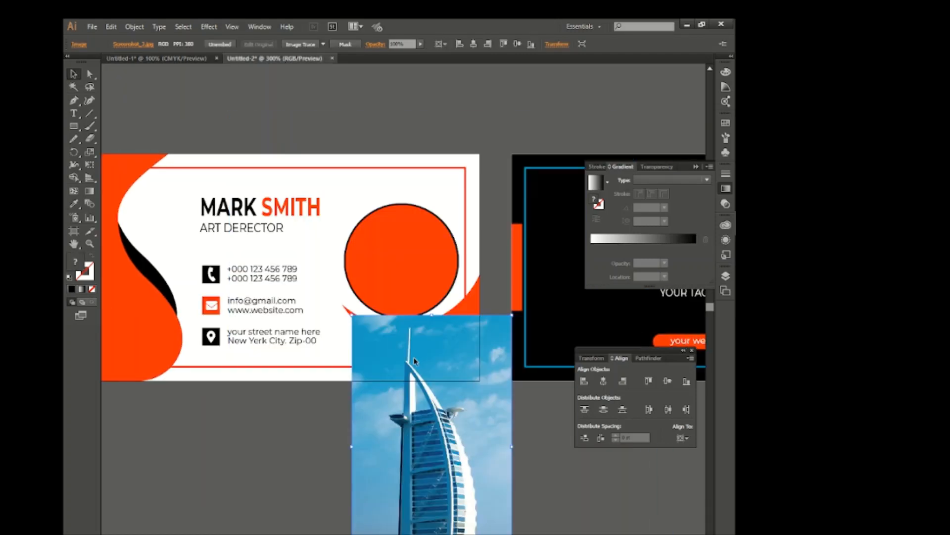
pyautogui.moveTo(415, 358); pyautogui.dragTo(388, 222)
pyautogui.rightClick(387, 221)
pyautogui.moveTo(422, 274)
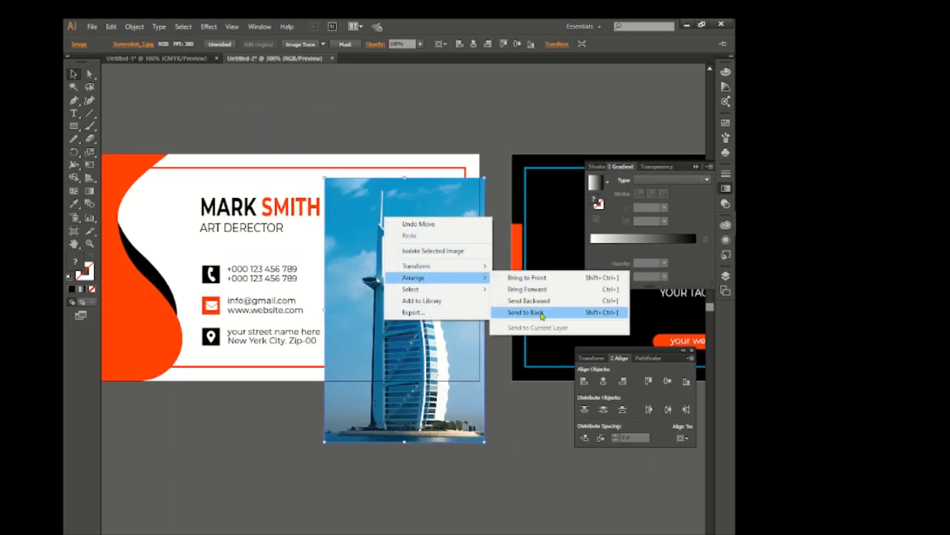
pyautogui.click(549, 311)
# Lower the opacity of the orange-red circle so the tower photo shows through
pyautogui.click(396, 278)
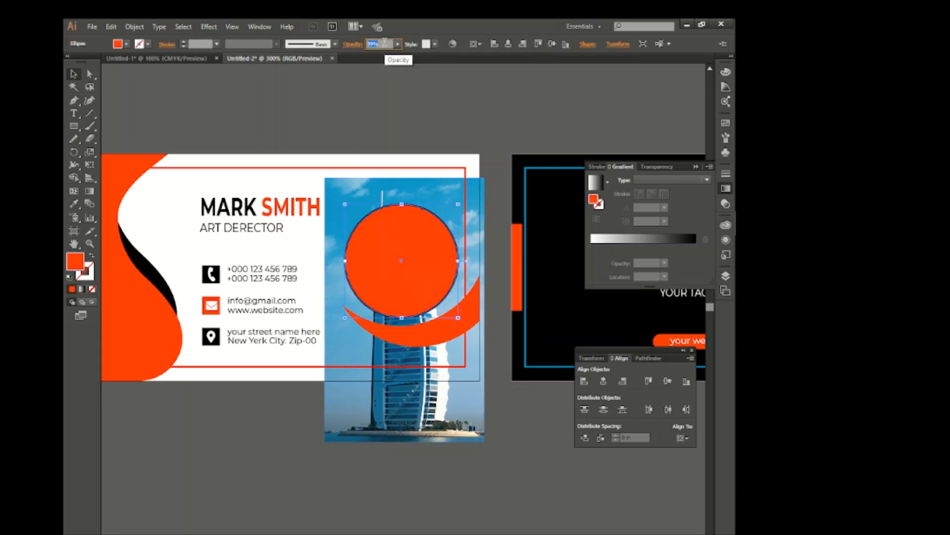
pyautogui.press('Down')
pyautogui.press('Down')
pyautogui.press('Down')
pyautogui.press('Down')
pyautogui.press('Down')
pyautogui.press('Down')
pyautogui.press('Down')
pyautogui.press('Down')
pyautogui.press('Down')
pyautogui.press('Down')
pyautogui.press('Down')
pyautogui.press('Down')
pyautogui.press('Down')
pyautogui.press('Down')
pyautogui.press('Down')
pyautogui.press('Down')
pyautogui.press('Down')
pyautogui.press('Down')
pyautogui.press('Down')
pyautogui.press('Down')
pyautogui.click(384, 483)
# Resize the tower photo to about 1.01 by 1.11 in and position it behind the circle
pyautogui.click(431, 418)
pyautogui.moveTo(484, 441); pyautogui.dragTo(408, 318)
pyautogui.moveTo(330, 289); pyautogui.dragTo(350, 302)
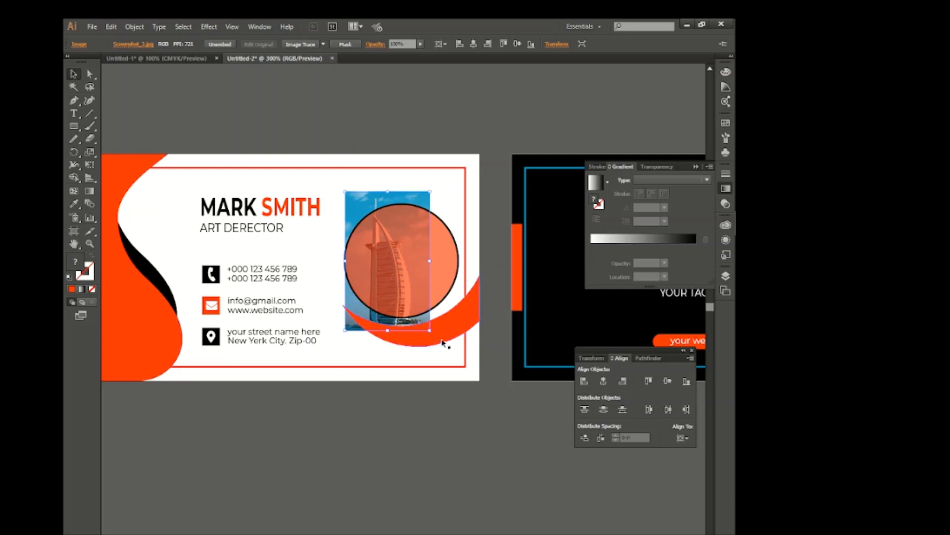
pyautogui.moveTo(431, 332); pyautogui.dragTo(402, 331)
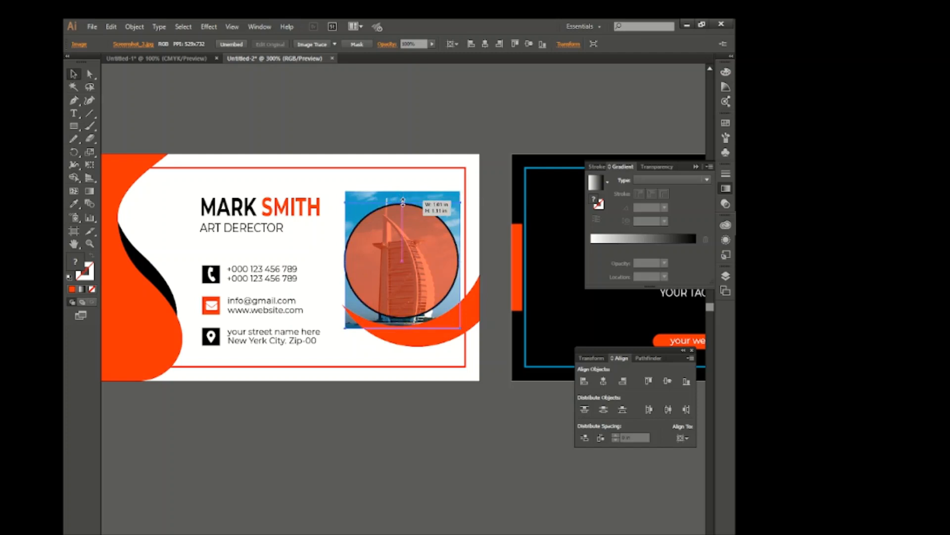
pyautogui.moveTo(403, 202); pyautogui.dragTo(403, 202)
pyautogui.moveTo(454, 296); pyautogui.dragTo(452, 296)
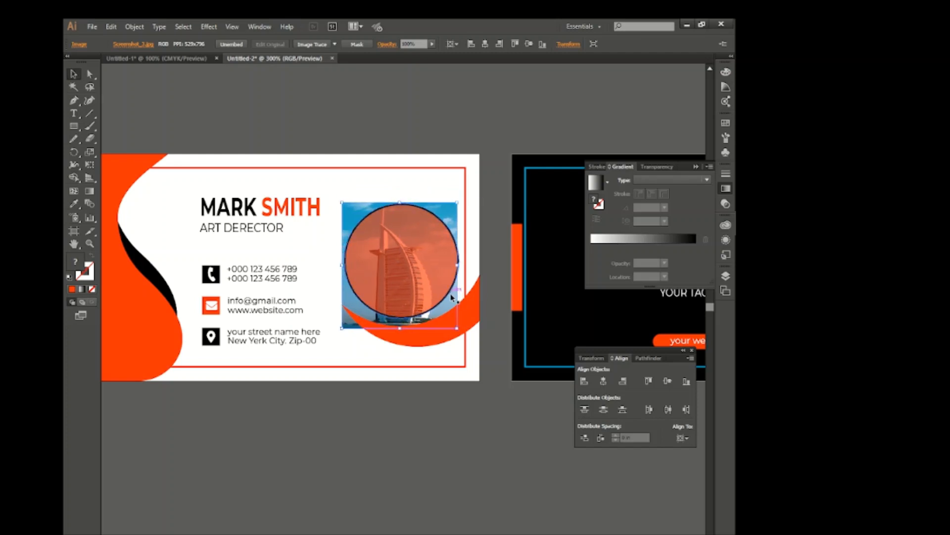
# Make a clipping mask that crops the tower photo to the circle
pyautogui.keyDown('shift'); pyautogui.click(422, 276); pyautogui.keyUp('shift')
pyautogui.rightClick(422, 275)
pyautogui.click(468, 337)
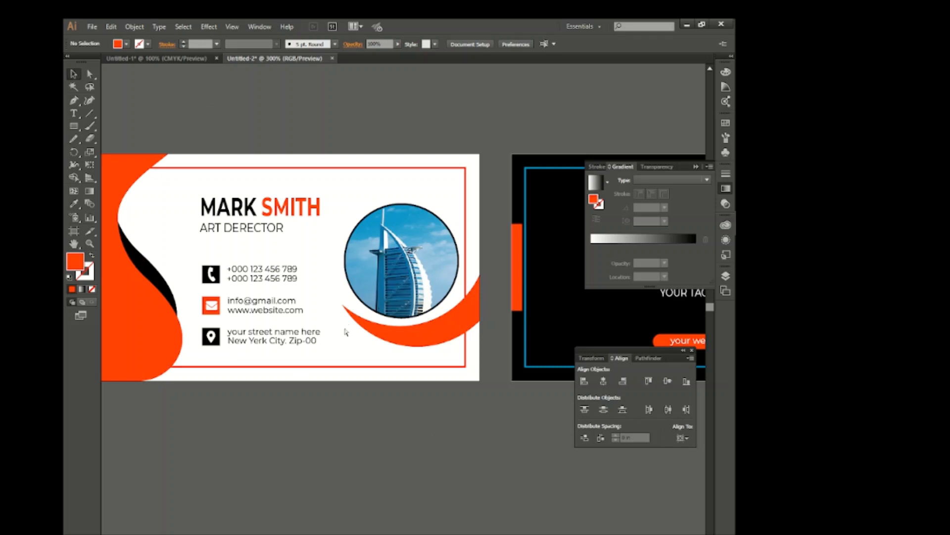
pyautogui.hscroll(3, 346, 332)
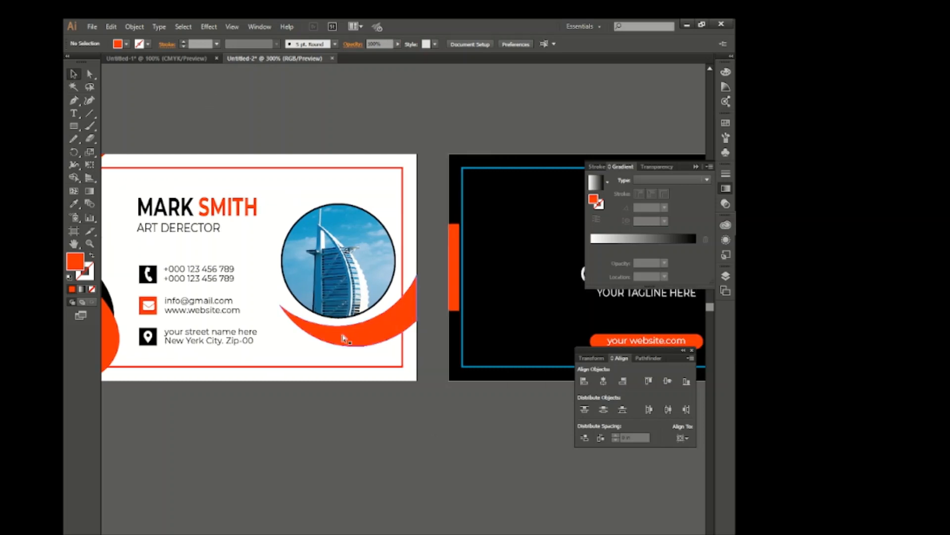
# Delete the blue margin frame from the black back card and the red margin frame from the white front card
pyautogui.click(478, 367)
pyautogui.press('Delete')
pyautogui.click(382, 367)
pyautogui.press('Delete')
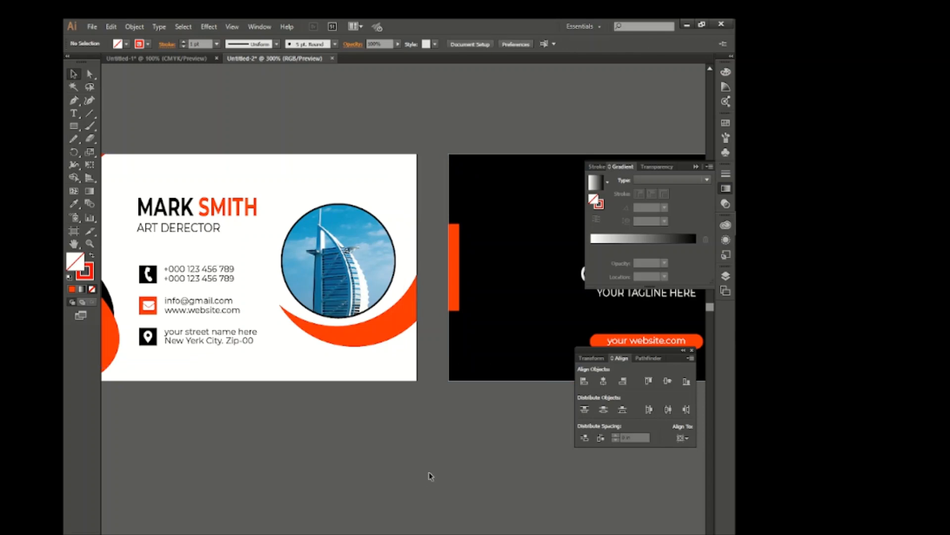
# Group all the artwork of the front card, and group all the artwork of the back card separately
pyautogui.scroll(-1, 433, 428)
pyautogui.hscroll(3, 434, 428)
pyautogui.scroll(-1, 434, 429)
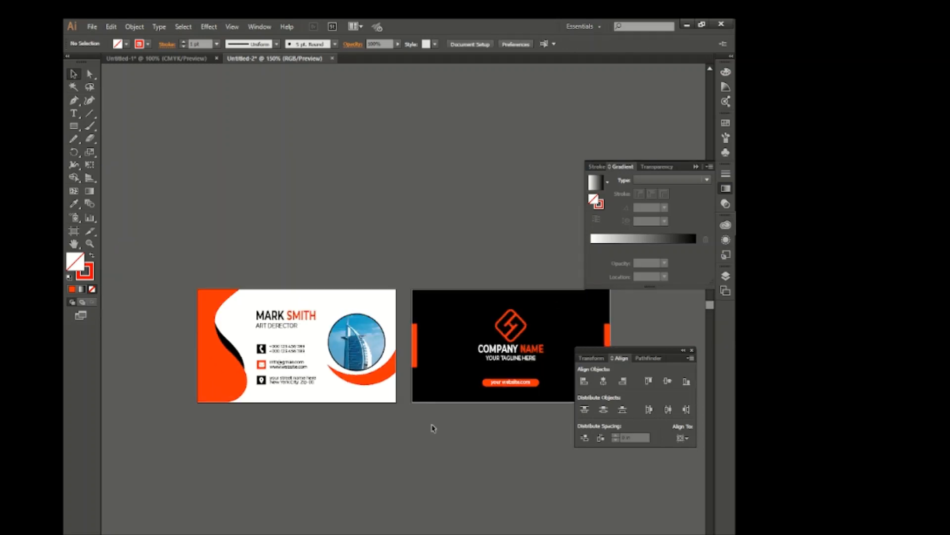
pyautogui.scroll(-6, 433, 429)
pyautogui.scroll(-2, 434, 428)
pyautogui.hscroll(3, 433, 429)
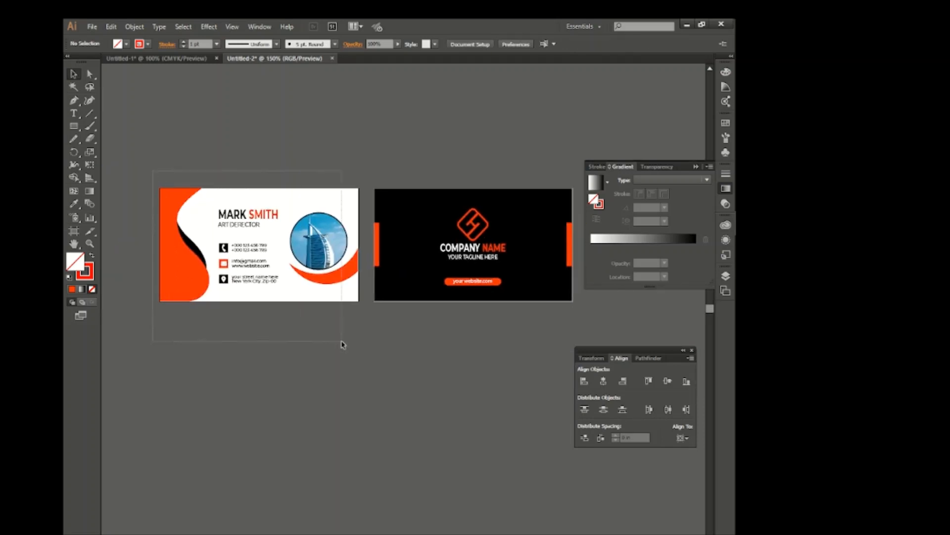
pyautogui.moveTo(341, 341); pyautogui.dragTo(343, 342)
pyautogui.rightClick(269, 235)
pyautogui.click(306, 284)
pyautogui.moveTo(467, 314); pyautogui.dragTo(368, 154)
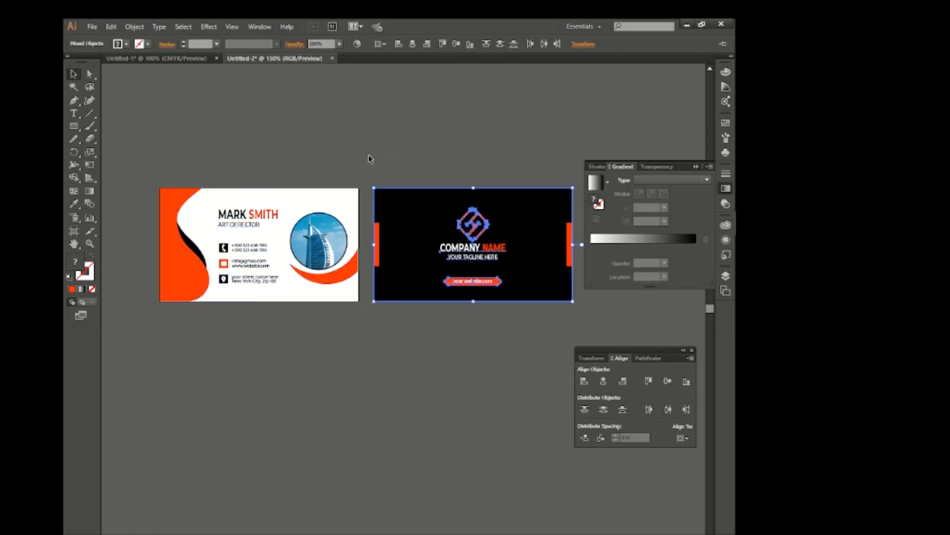
pyautogui.rightClick(468, 214)
pyautogui.click(509, 274)
pyautogui.click(375, 371)
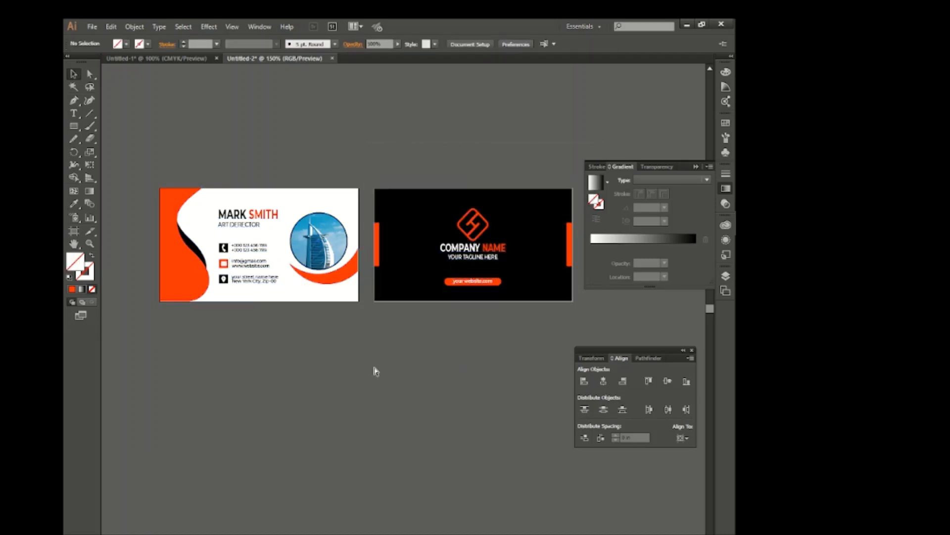
# Export both cards to the Desktop as Untitled-2.jpg, a JPEG in RGB with maximum quality and High (300 ppi) resolution
pyautogui.hscroll(2, 403, 410)
pyautogui.scroll(2, 403, 410)
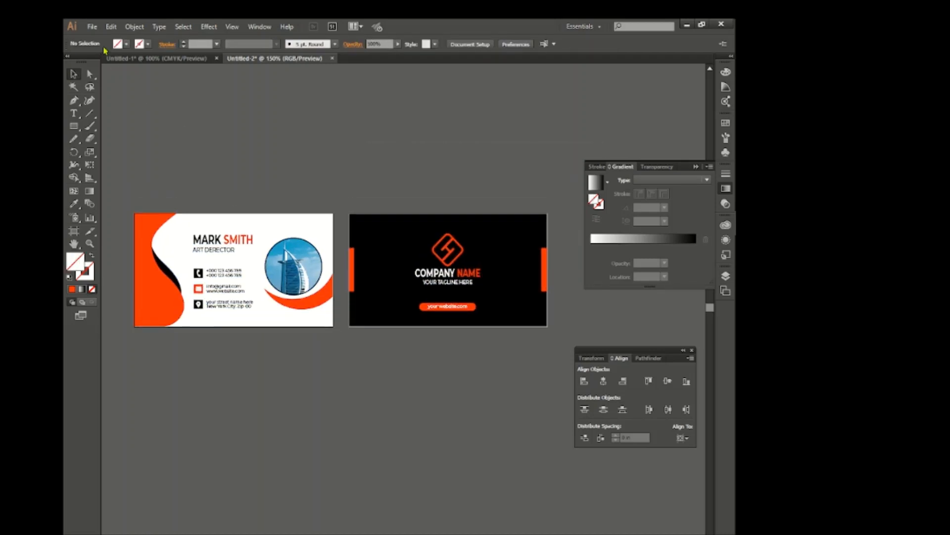
pyautogui.click(92, 26)
pyautogui.click(116, 242)
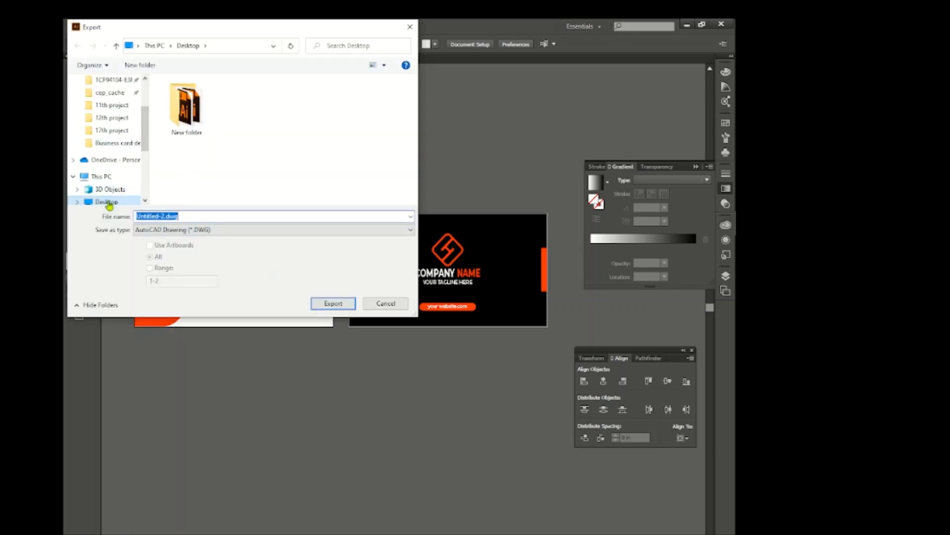
pyautogui.click(237, 231)
pyautogui.click(195, 288)
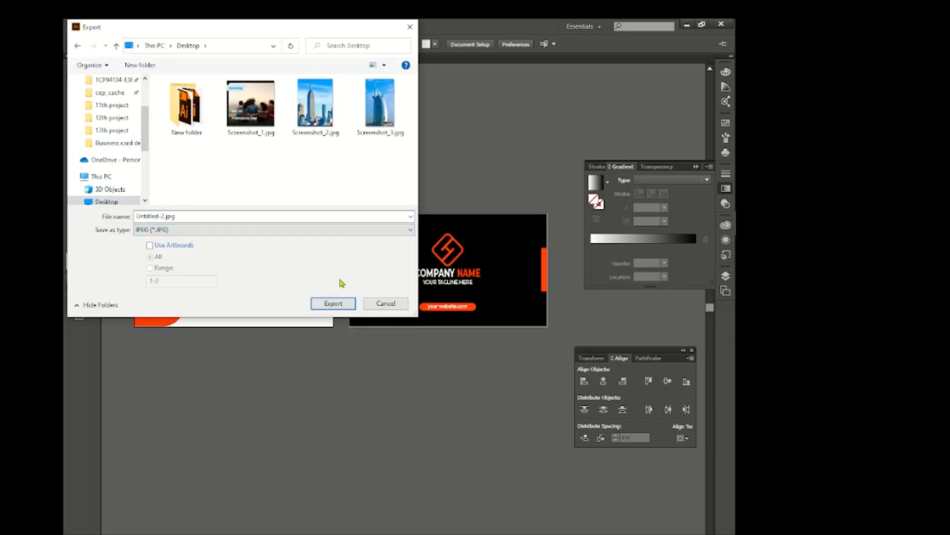
pyautogui.click(328, 303)
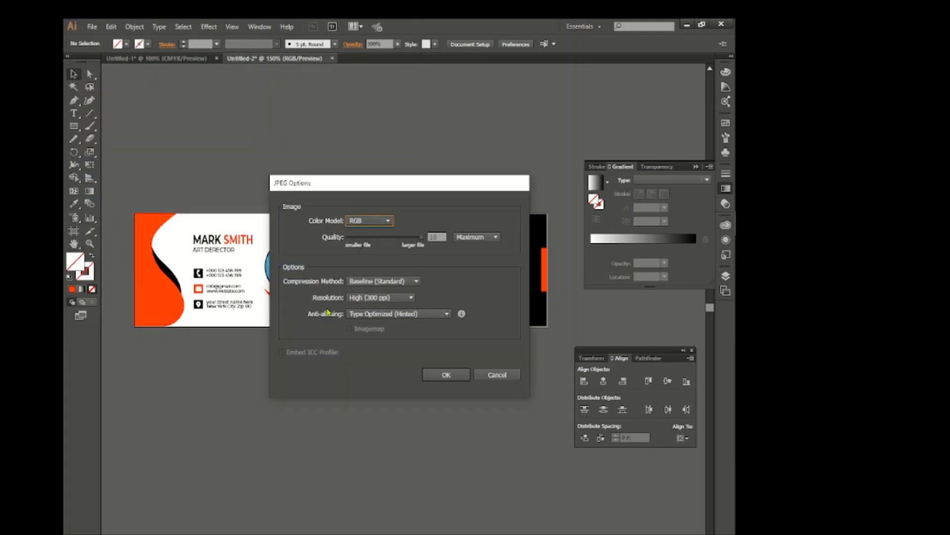
pyautogui.click(447, 375)
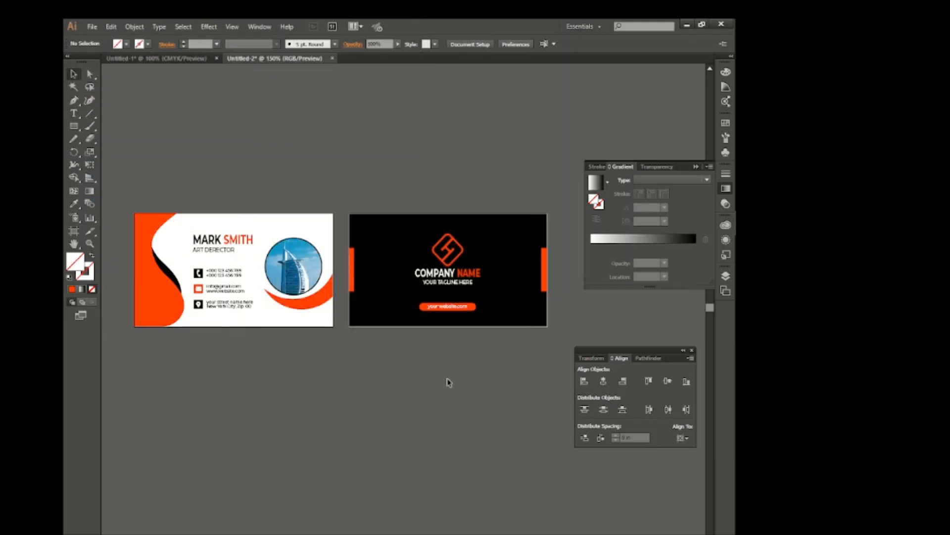